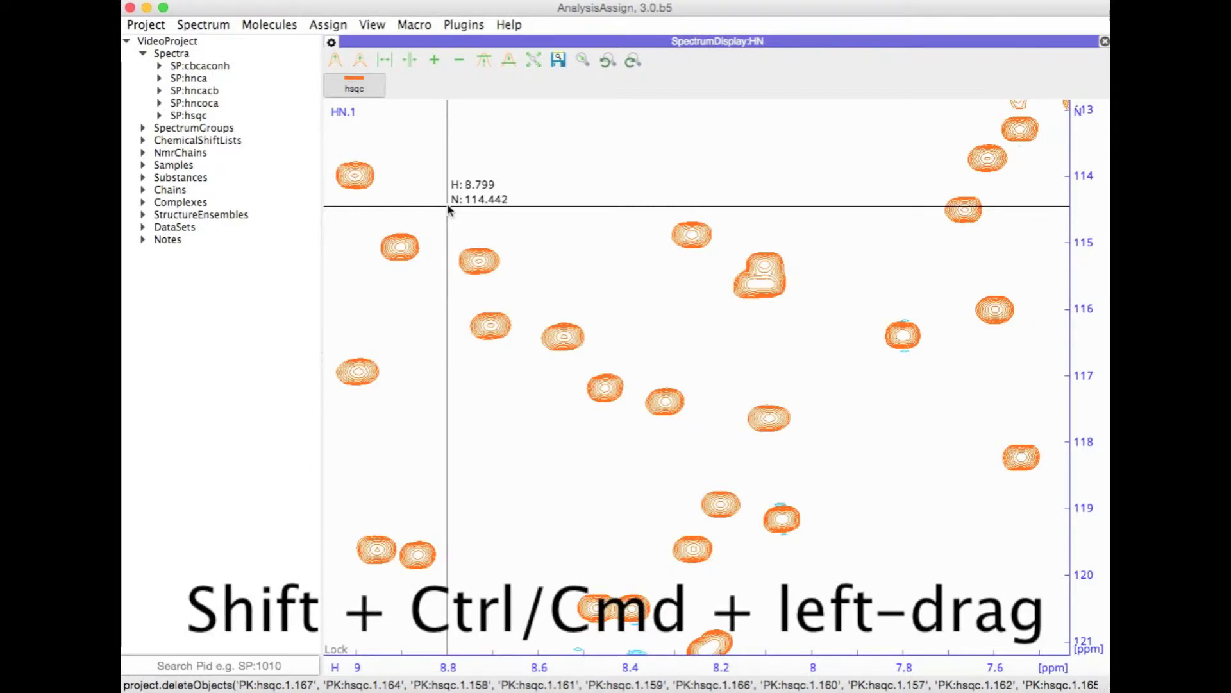
# Undo a trial region pick, then open Pick ND Peaks targeting peak list PL:hsqc.1.
pyautogui.moveTo(448, 209); pyautogui.dragTo(825, 465)
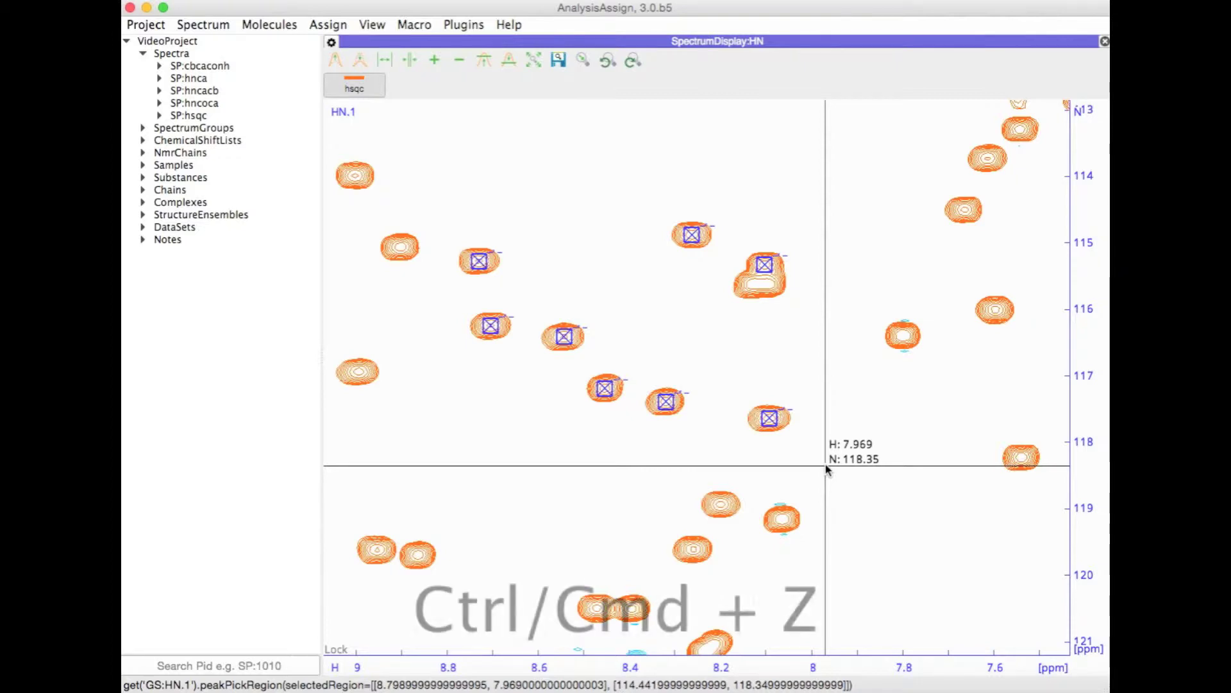
pyautogui.hotkey('ctrl', 'z')
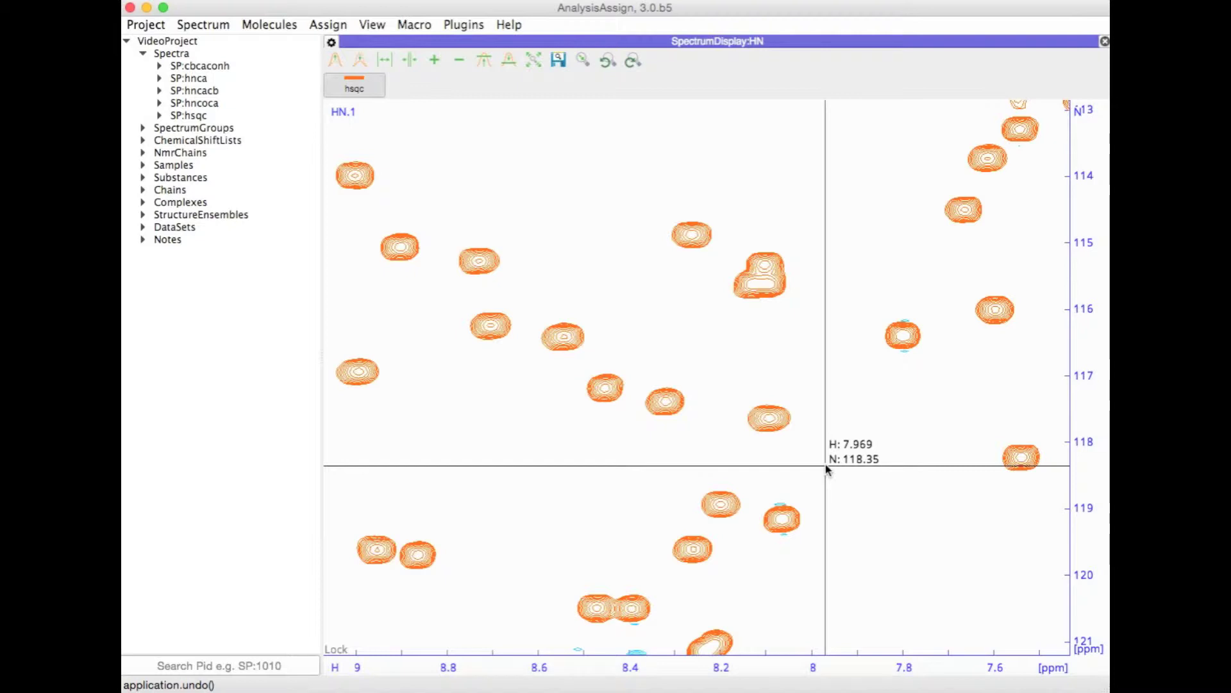
pyautogui.press('p')
pyautogui.press('p')
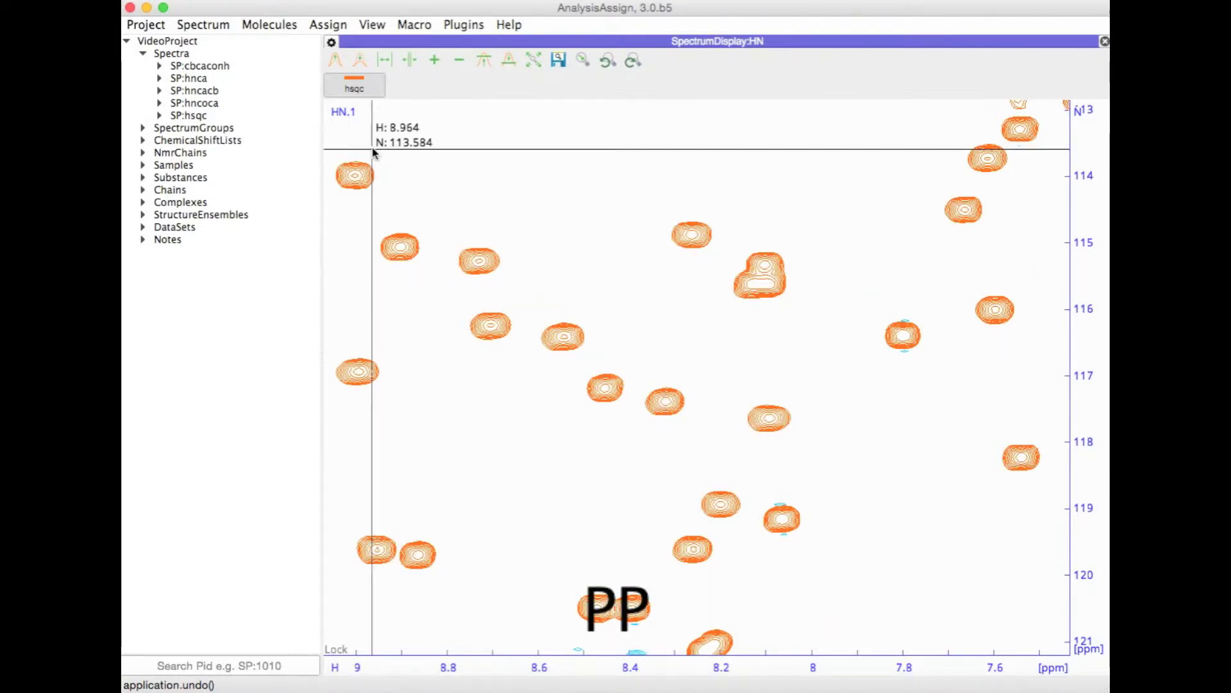
pyautogui.click(205, 24)
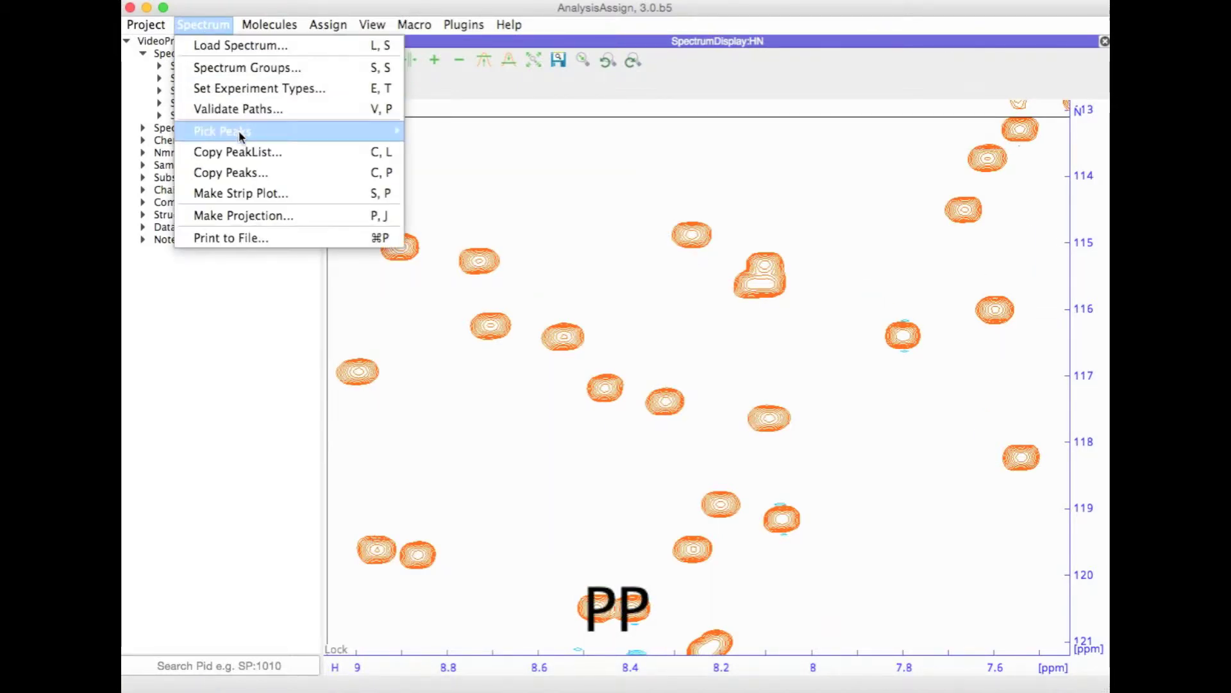
pyautogui.moveTo(239, 131)
pyautogui.click(475, 152)
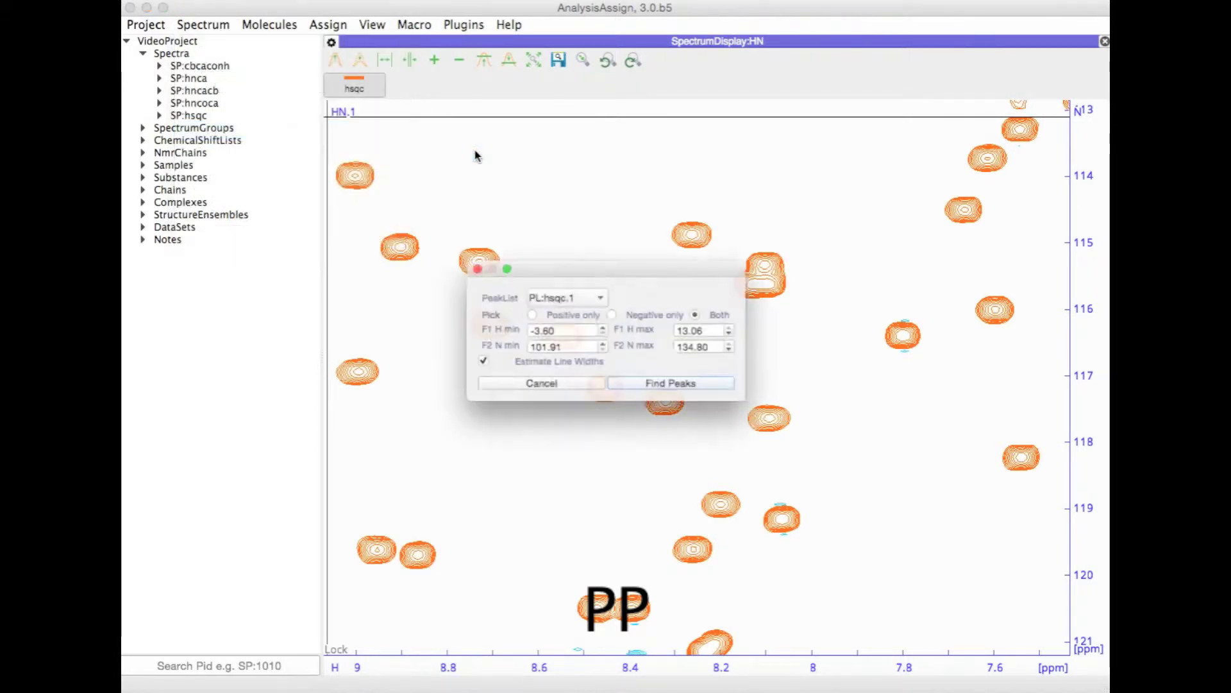
pyautogui.click(602, 296)
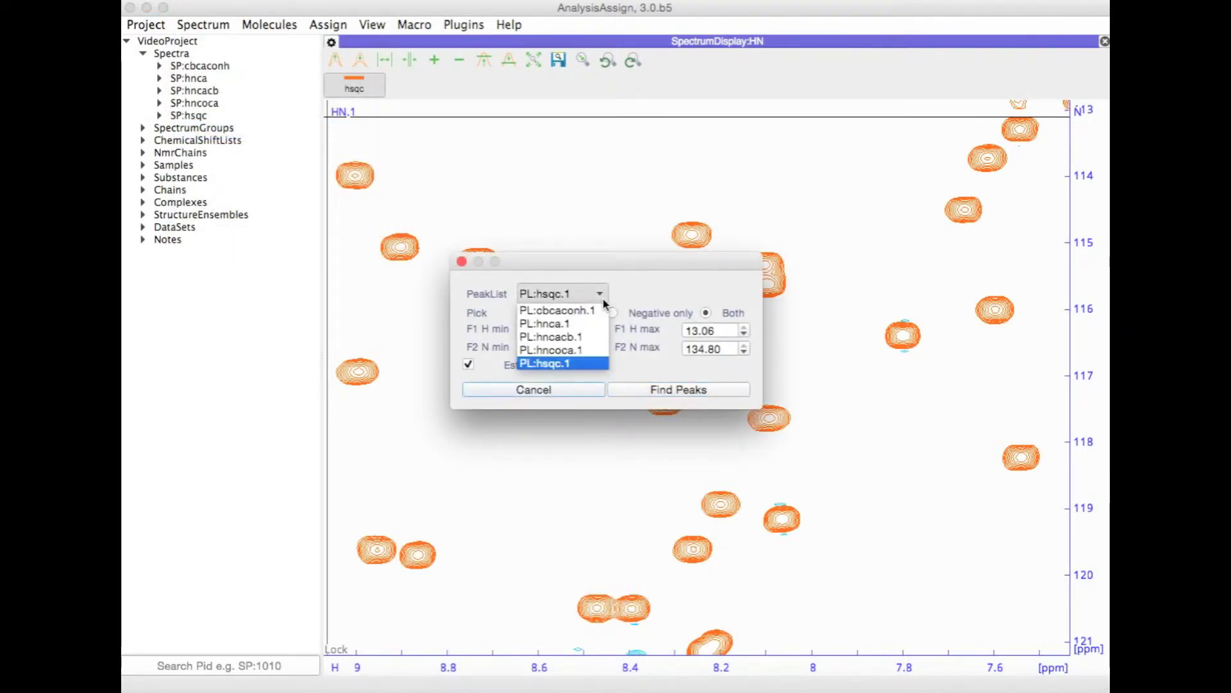
pyautogui.click(588, 363)
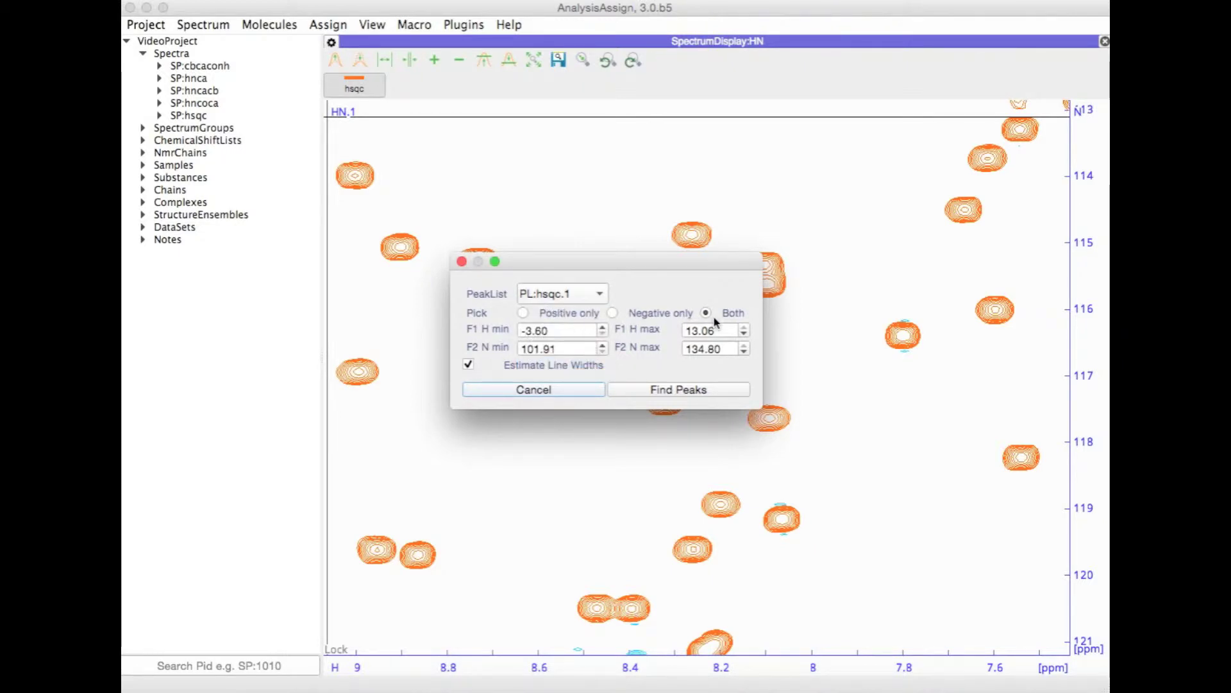
# Set H limits 8.00–9 ppm and N limits 114–118 ppm, then find peaks.
pyautogui.doubleClick(553, 331)
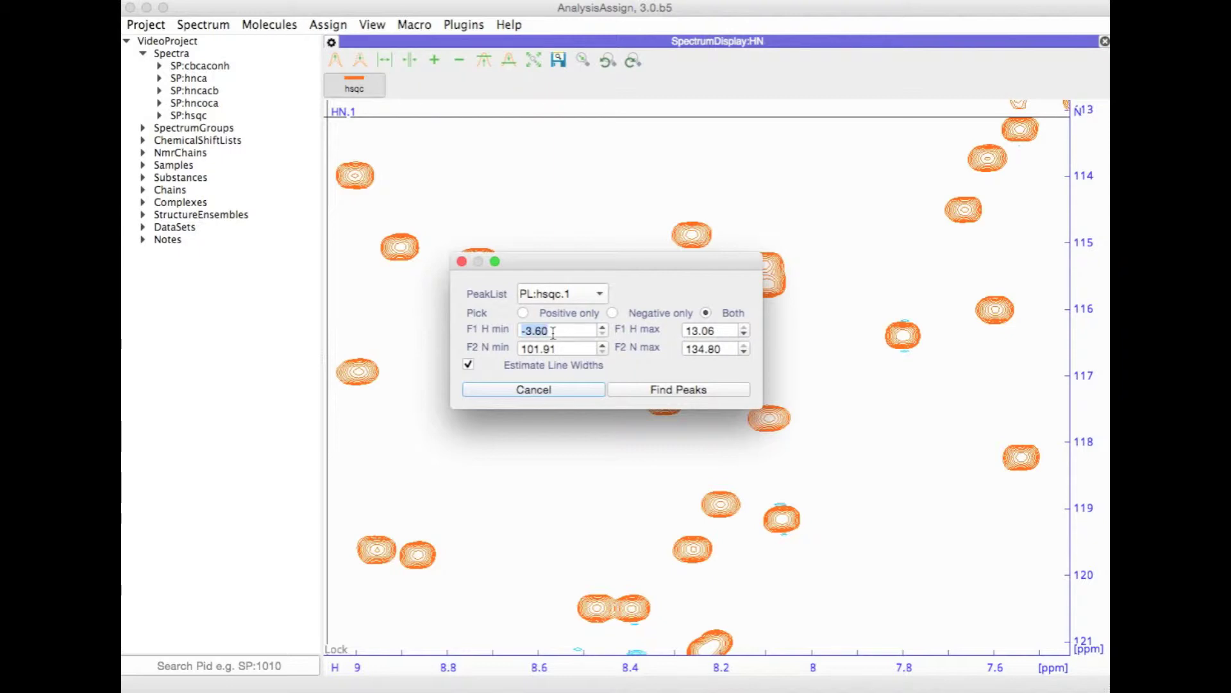
pyautogui.write('8.00')
pyautogui.doubleClick(700, 330)
pyautogui.write('9')
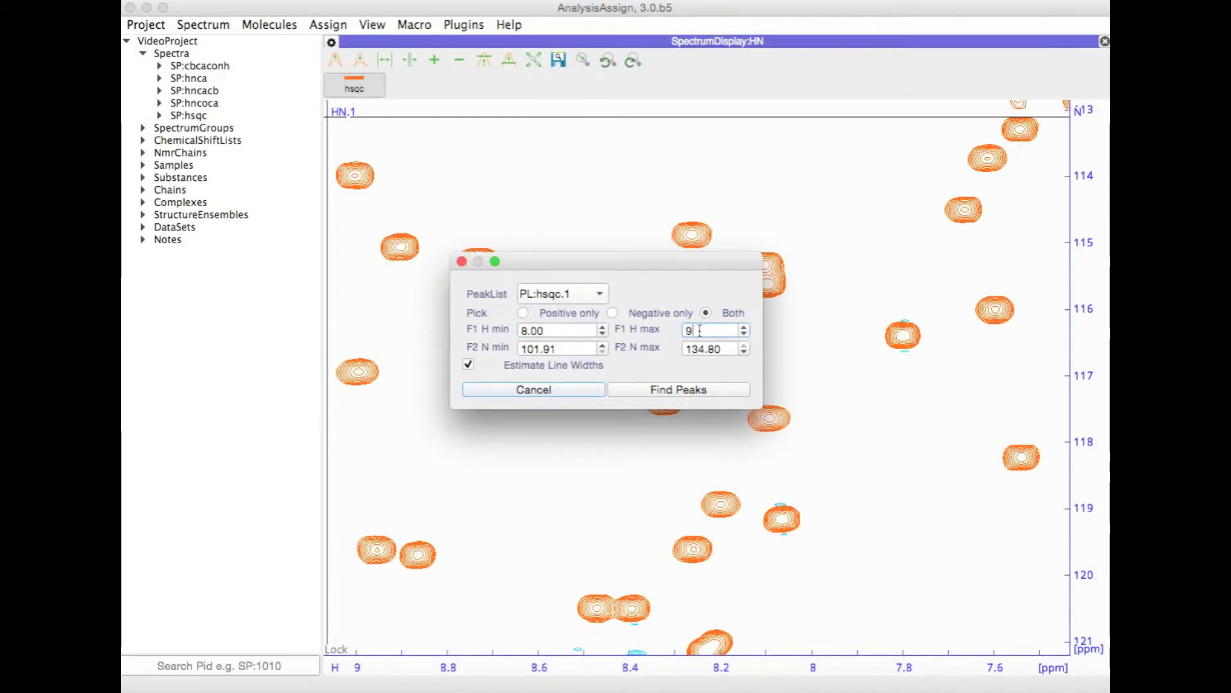
pyautogui.doubleClick(558, 348)
pyautogui.write('114')
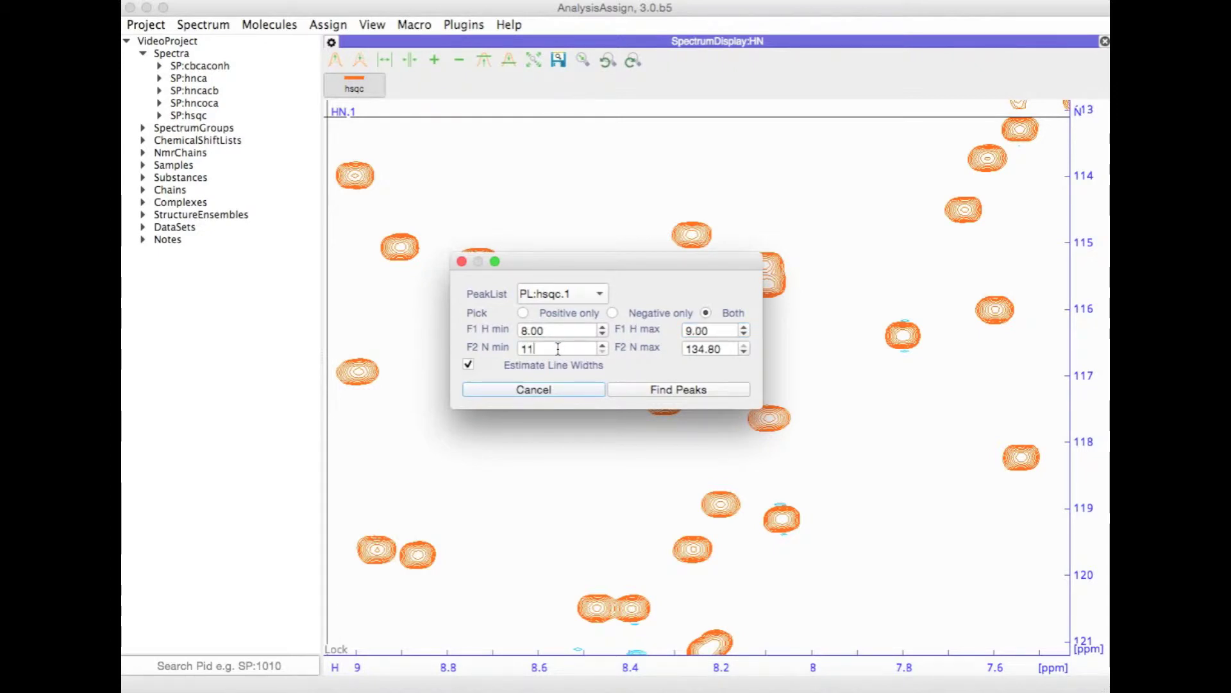
pyautogui.click(699, 349)
pyautogui.doubleClick(698, 348)
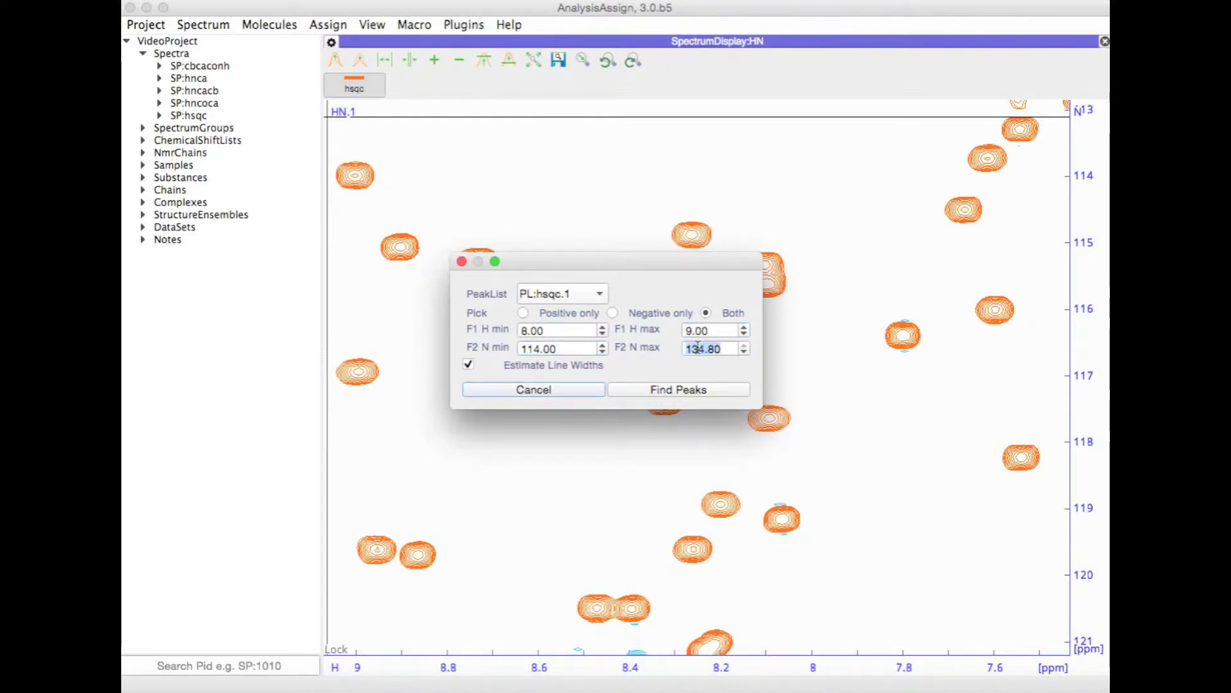
pyautogui.write('118')
pyautogui.click(703, 399)
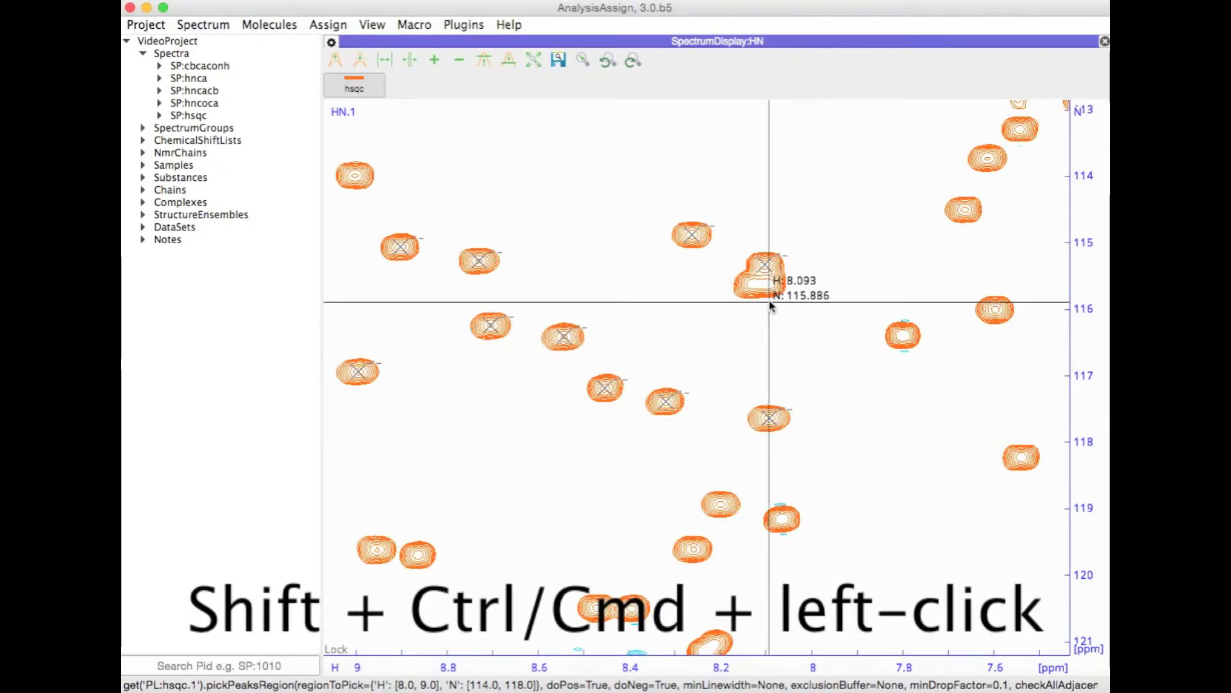
# Hand-pick the overlapping double peak near H 8.09, N 115.61 ppm, then deselect it.
pyautogui.keyDown('ctrl'); pyautogui.keyDown('shift'); pyautogui.click(754, 287); pyautogui.keyUp('shift'); pyautogui.keyUp('ctrl')
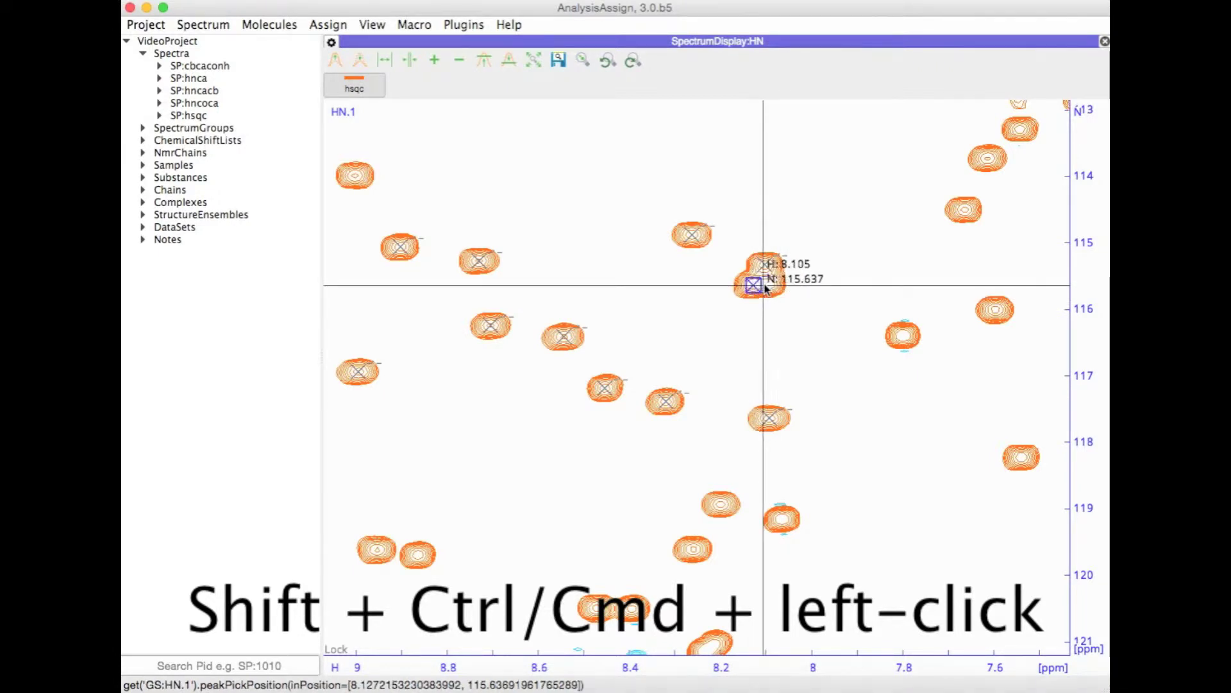
pyautogui.keyDown('ctrl'); pyautogui.keyDown('shift'); pyautogui.click(769, 286); pyautogui.keyUp('shift'); pyautogui.keyUp('ctrl')
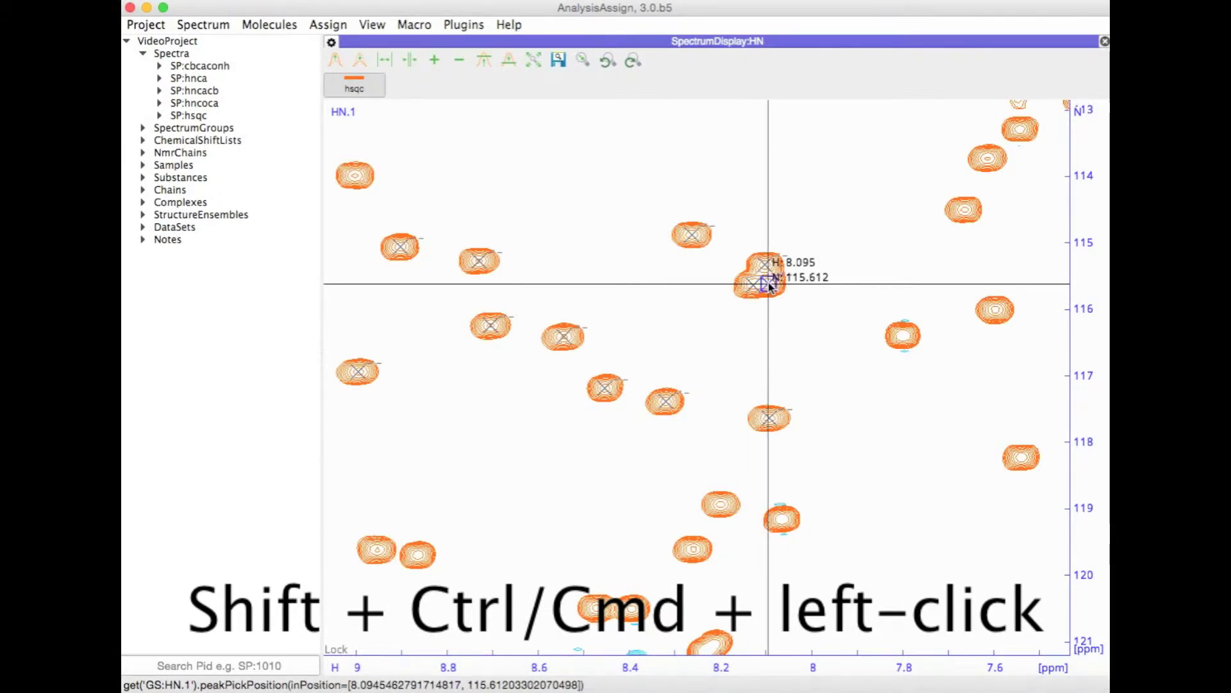
pyautogui.click(843, 296)
pyautogui.moveTo(897, 266); pyautogui.dragTo(688, 373)
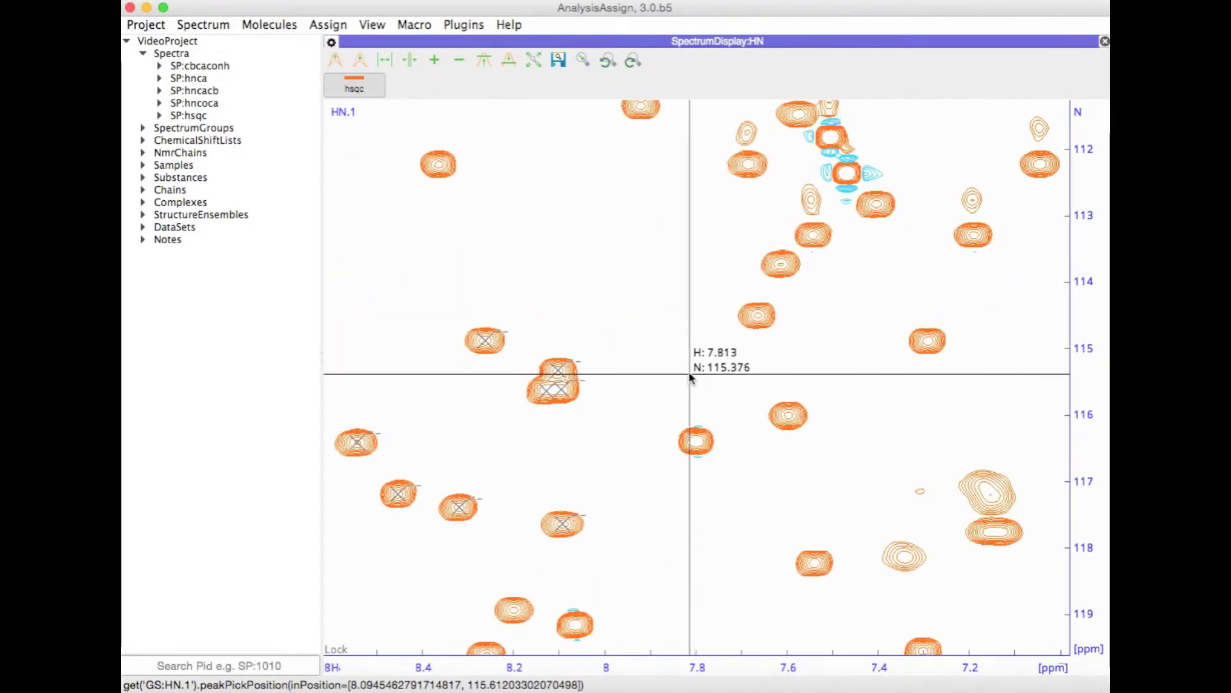
# In pick mode, hand-pick six peaks spanning H 7.19–7.66 ppm and N 112.9–114.8 ppm.
pyautogui.press('m')
pyautogui.press('m')
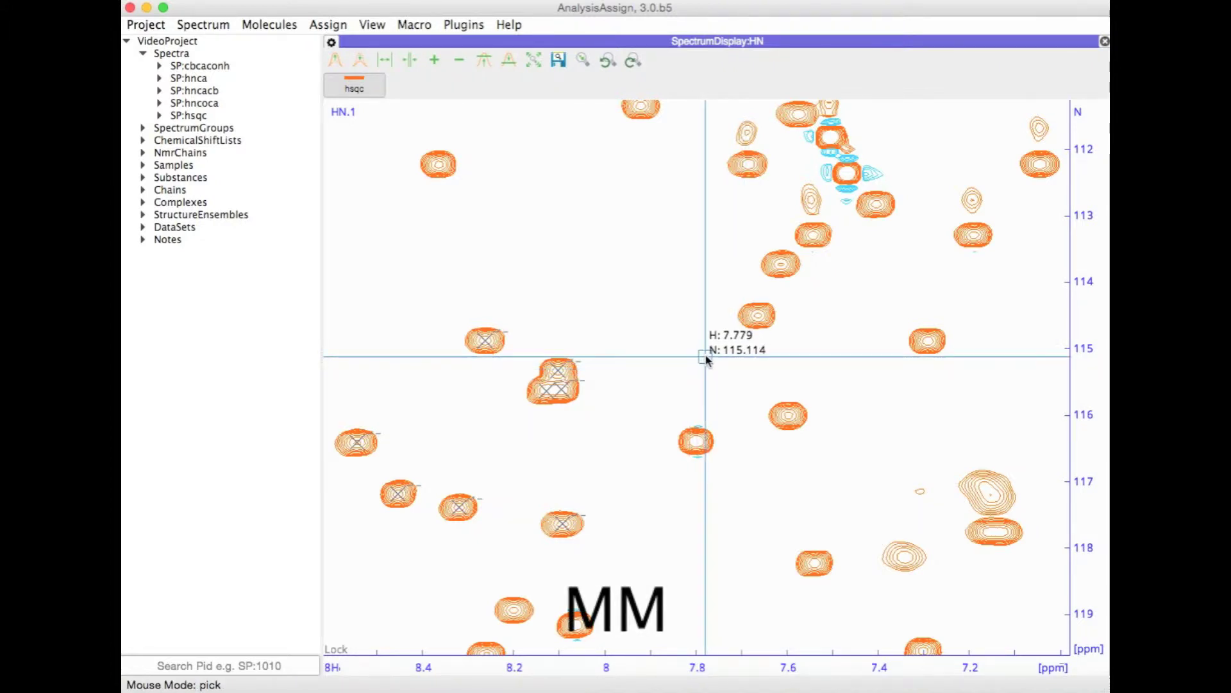
pyautogui.click(757, 315)
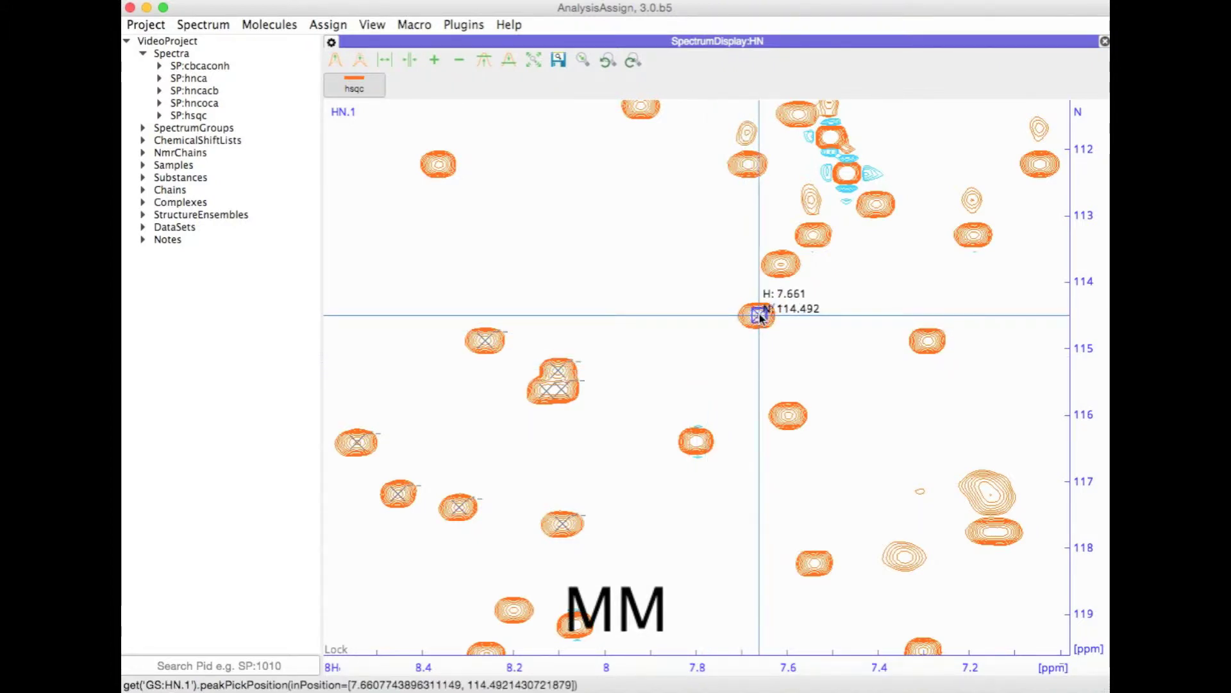
pyautogui.click(780, 267)
pyautogui.click(816, 235)
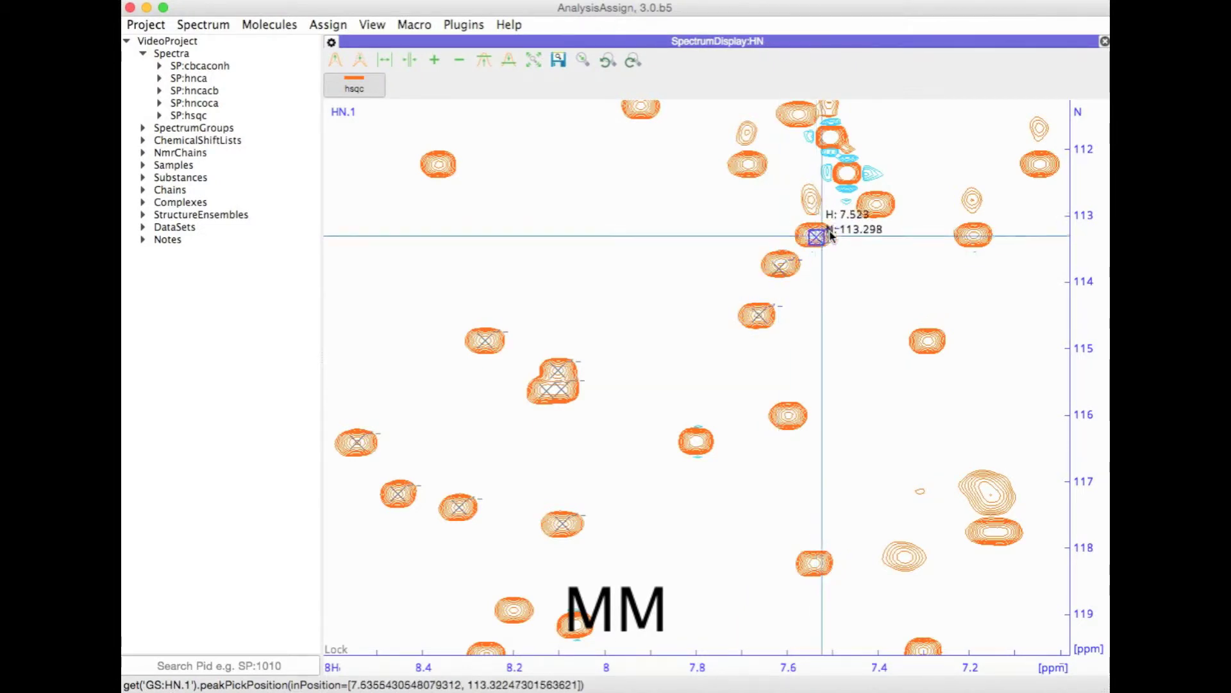
pyautogui.click(878, 212)
pyautogui.click(975, 236)
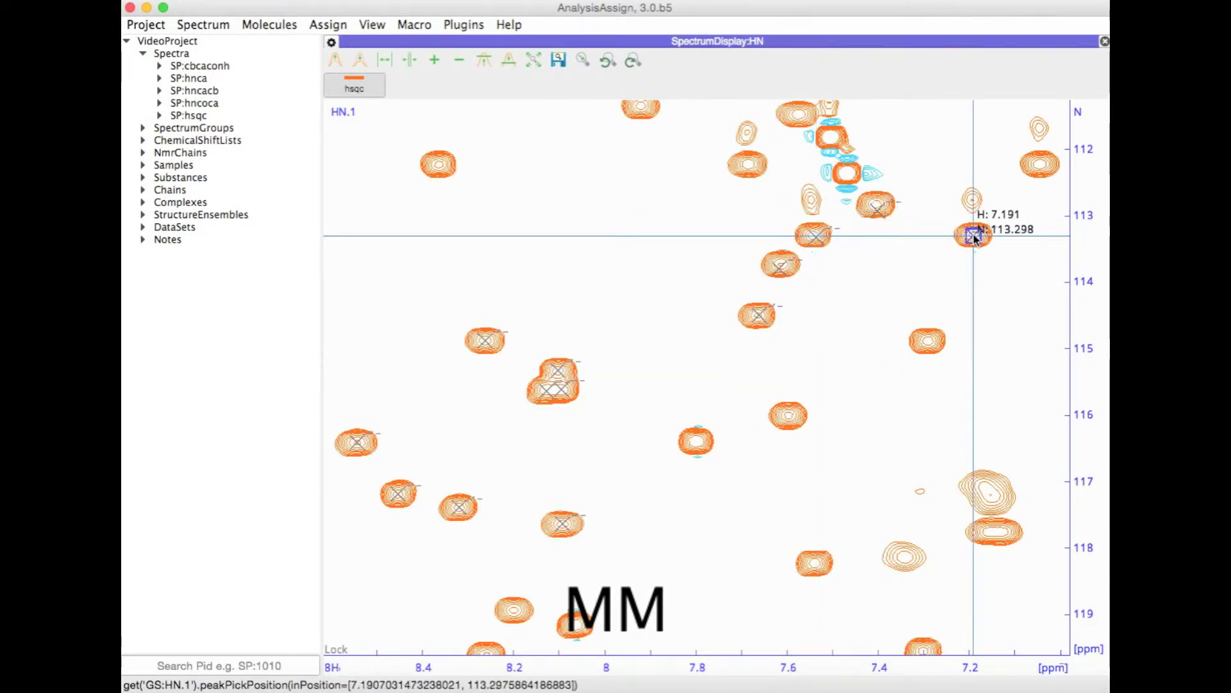
pyautogui.click(929, 338)
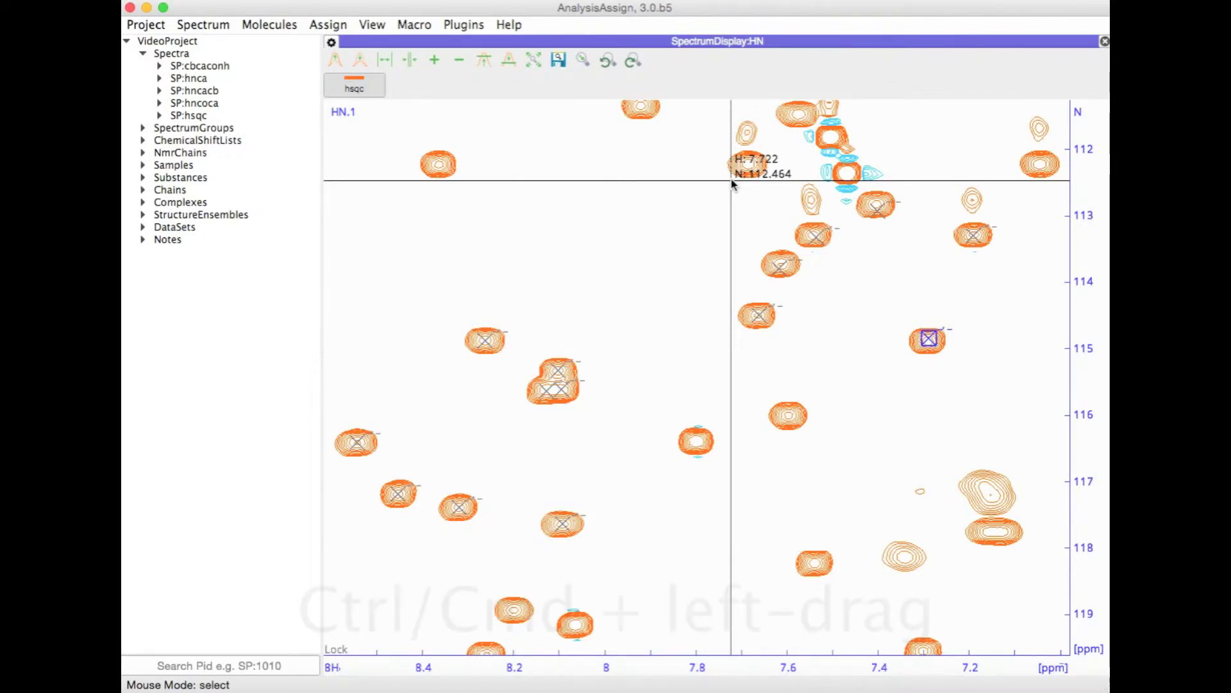
# Box-select the six new peaks and snap them to their maxima with S, E.
pyautogui.moveTo(731, 180); pyautogui.dragTo(992, 394)
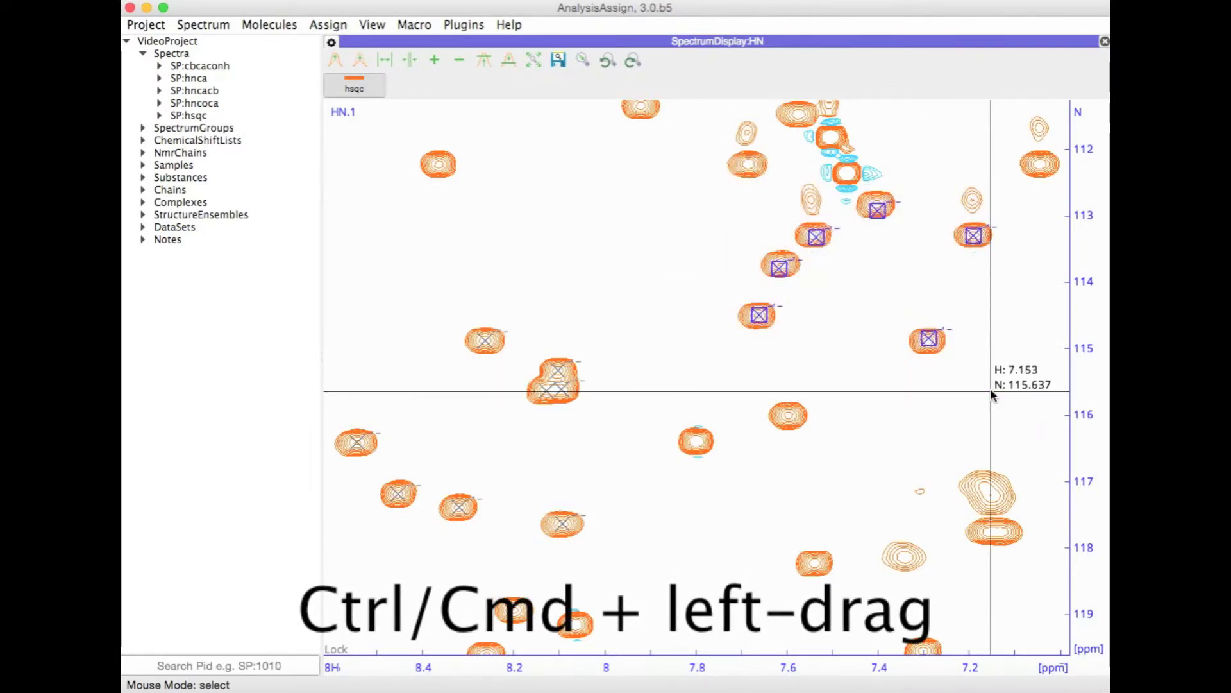
pyautogui.press('s')
pyautogui.press('e')
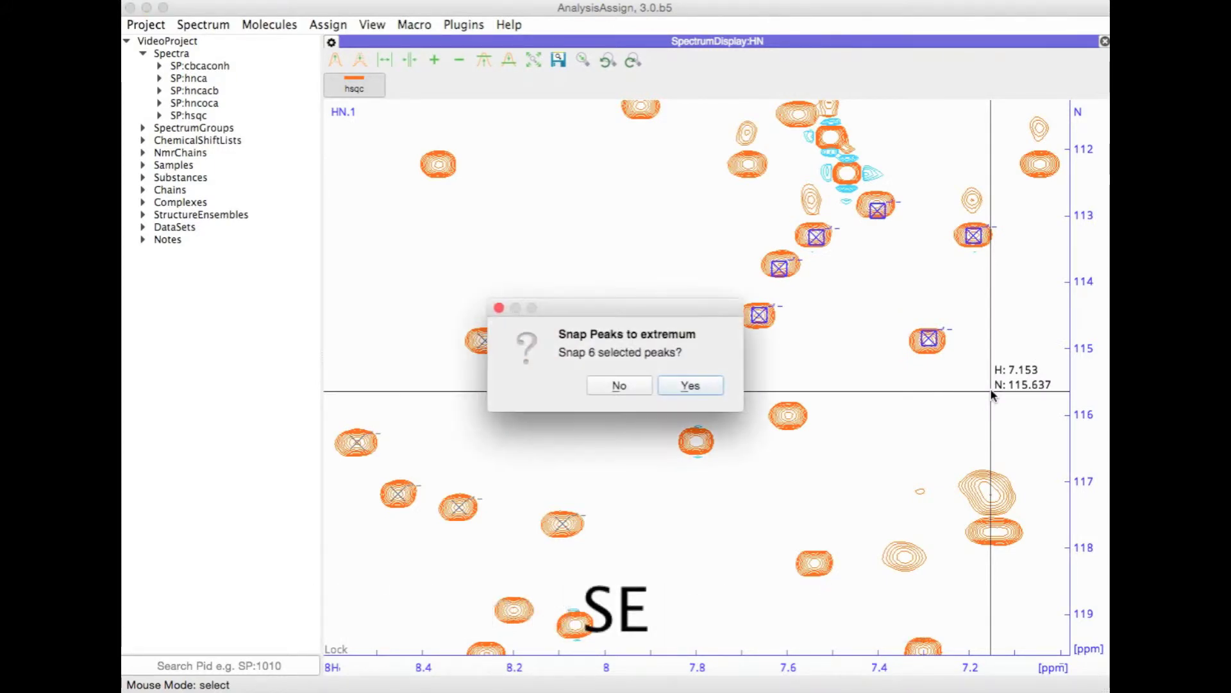
pyautogui.click(689, 386)
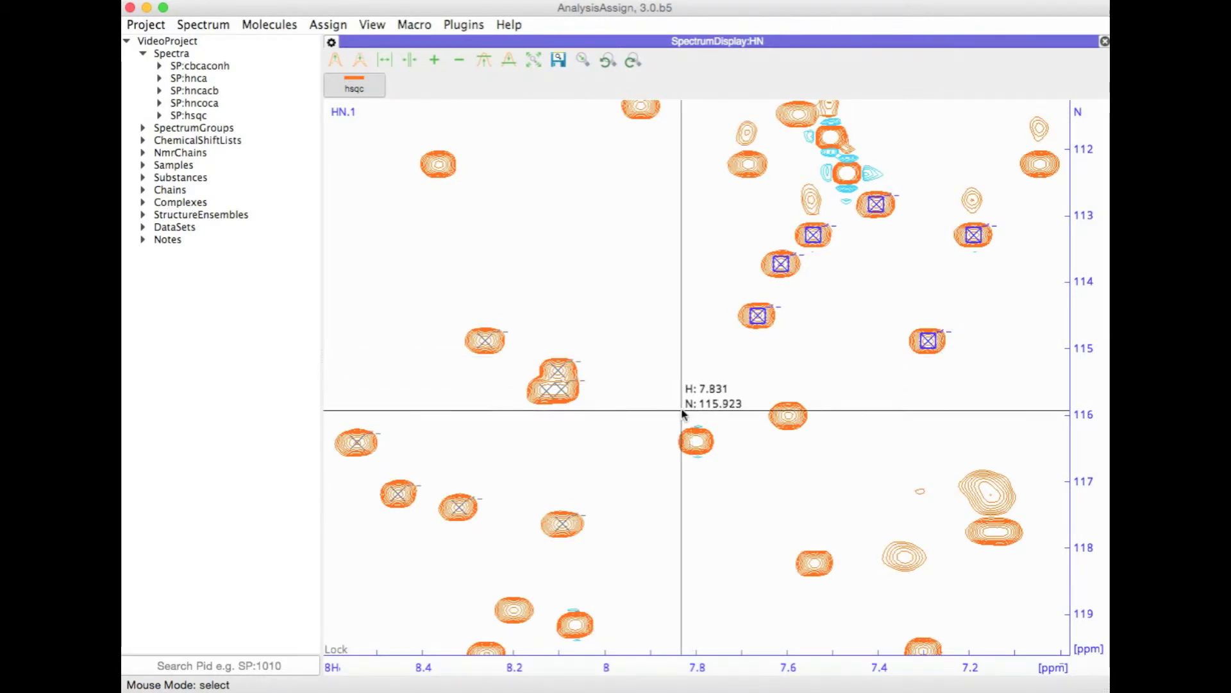
pyautogui.moveTo(715, 445); pyautogui.dragTo(714, 349)
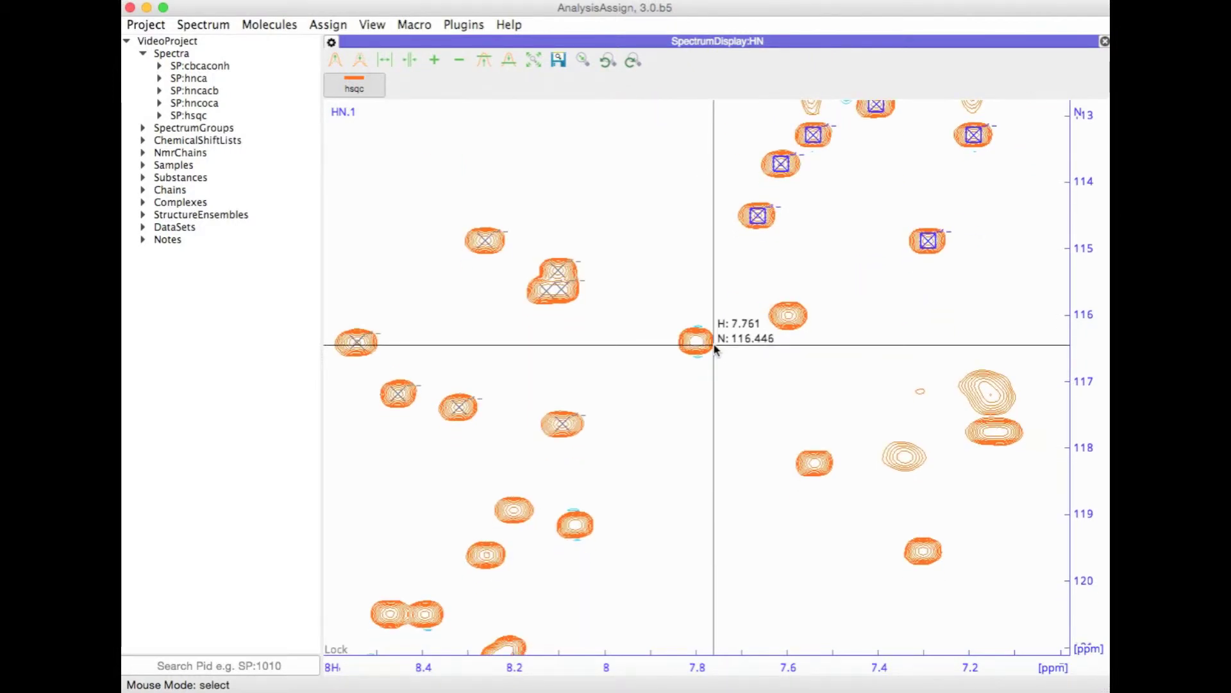
# Zoom onto the peak near H 7.8, N 116.4 ppm, area-pick it twice, undoing both picks.
pyautogui.scroll(2, 716, 348)
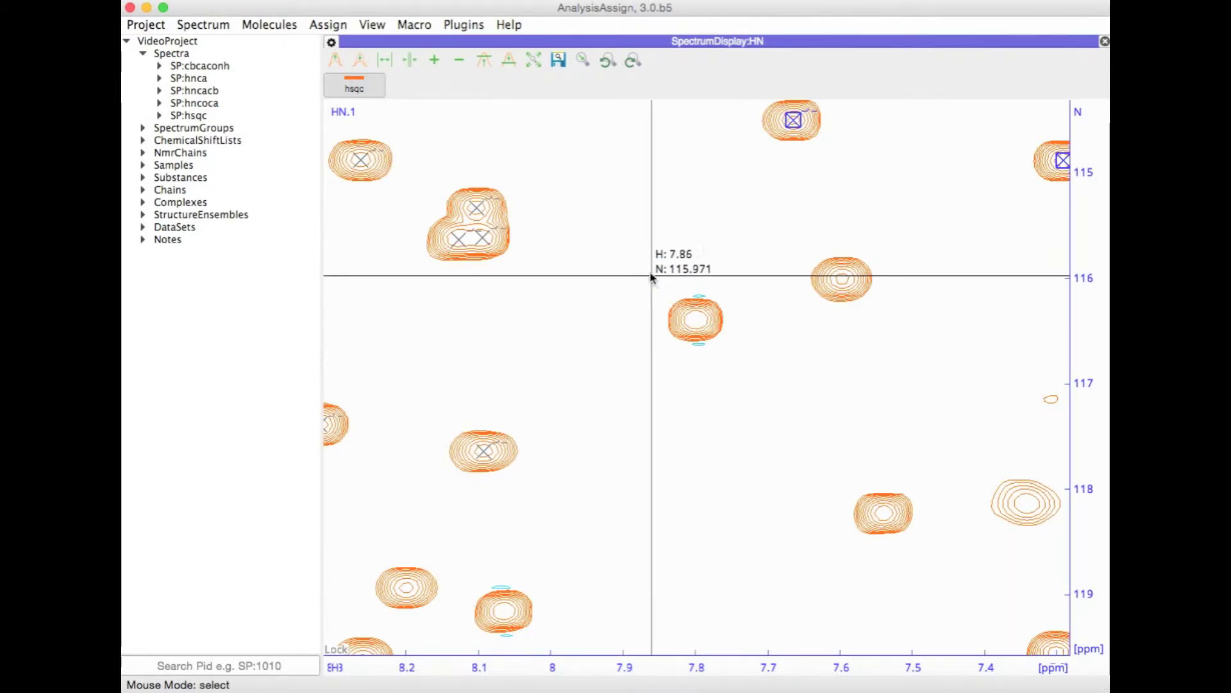
pyautogui.moveTo(648, 277); pyautogui.dragTo(744, 365)
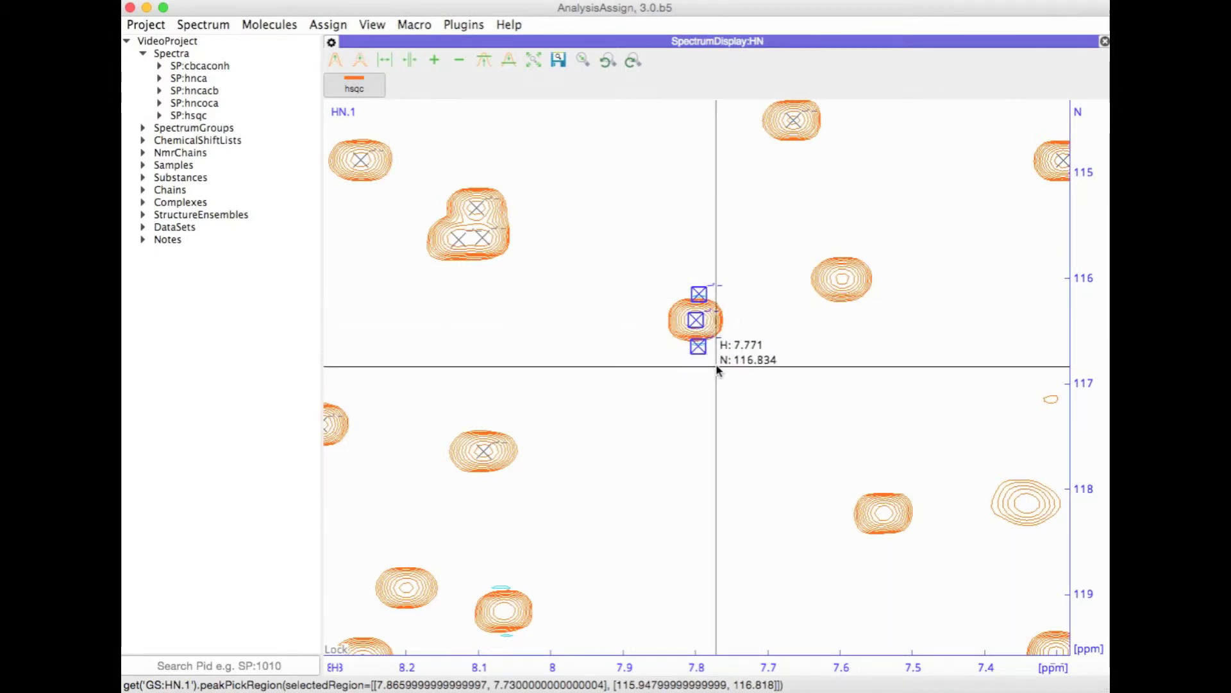
pyautogui.press('super+z')
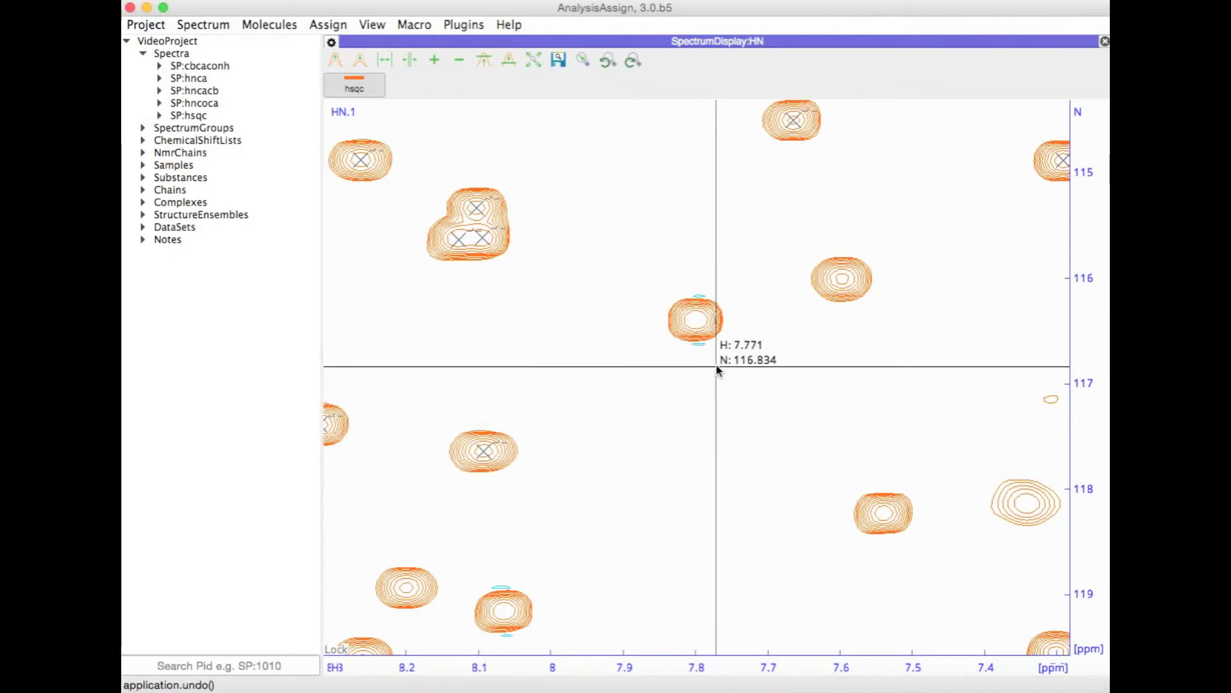
pyautogui.moveTo(683, 313); pyautogui.dragTo(718, 333)
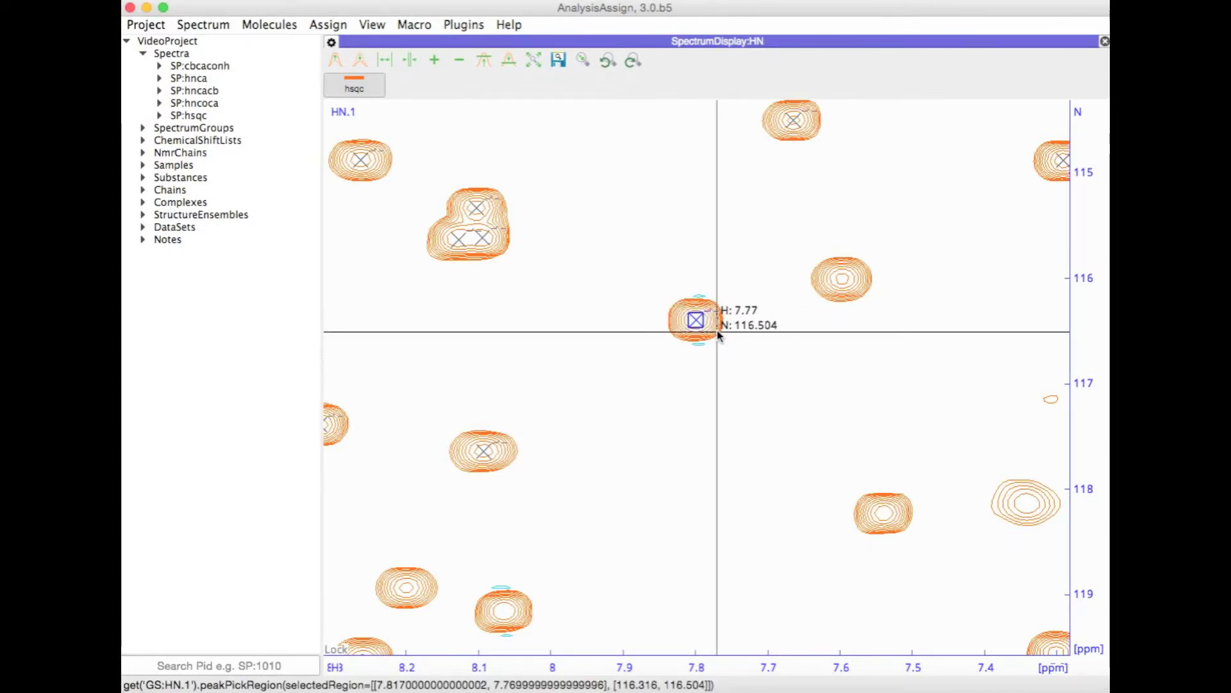
pyautogui.press('super+z')
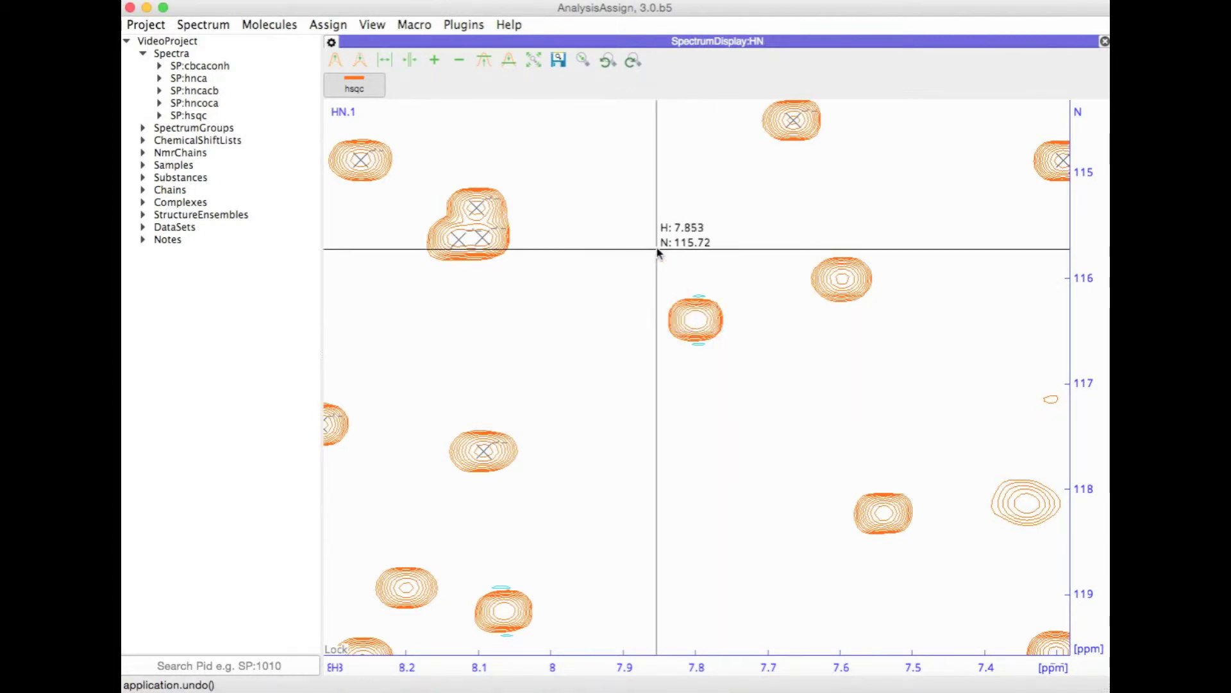
pyautogui.rightClick(657, 252)
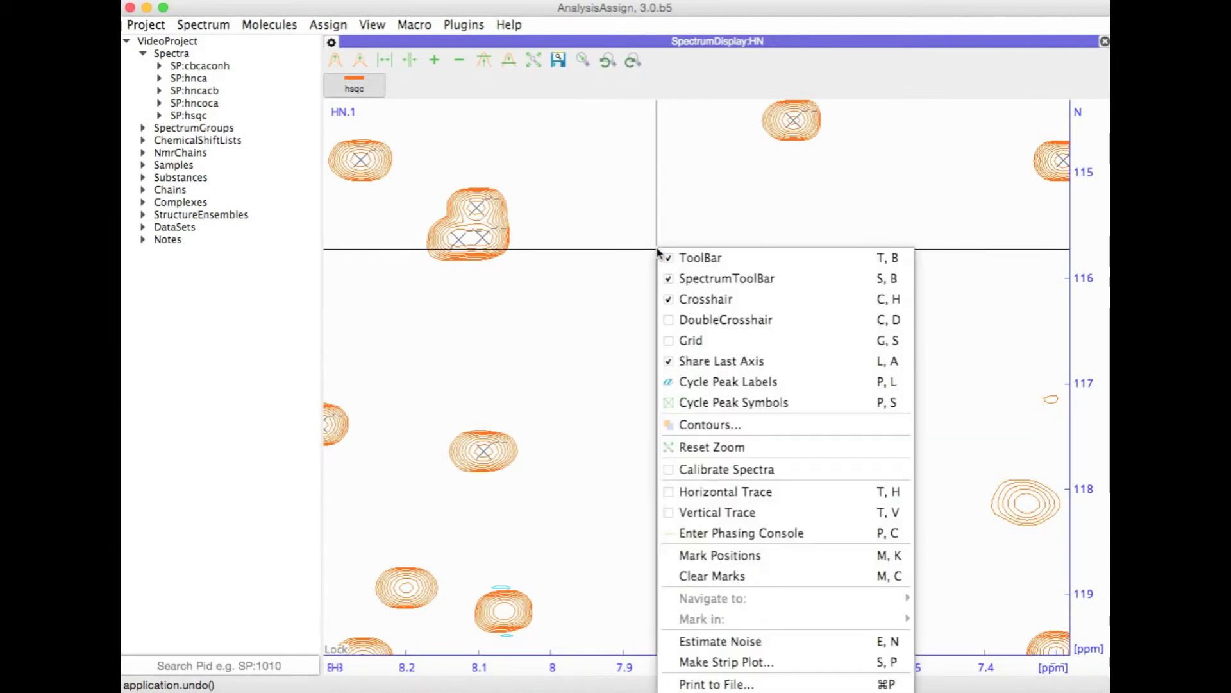
# Turn off negative HSQC contours, then area-pick the single peak near H 7.78, N 116.4 ppm.
pyautogui.click(721, 426)
pyautogui.click(606, 353)
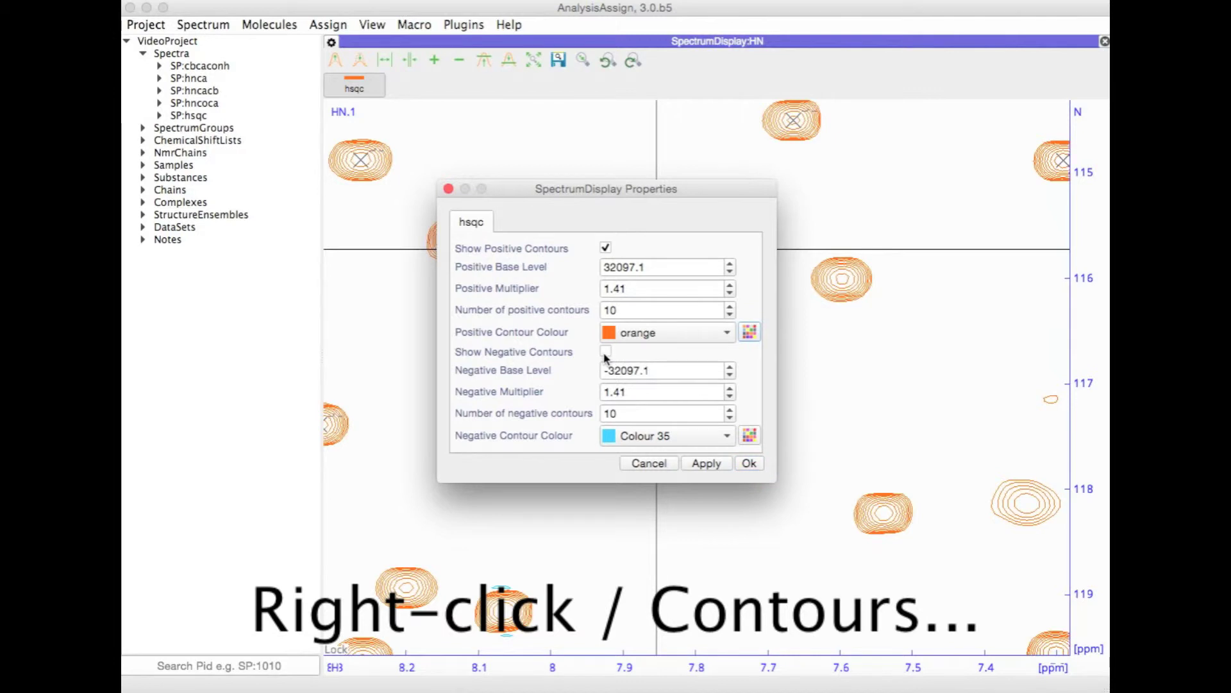
pyautogui.click(713, 465)
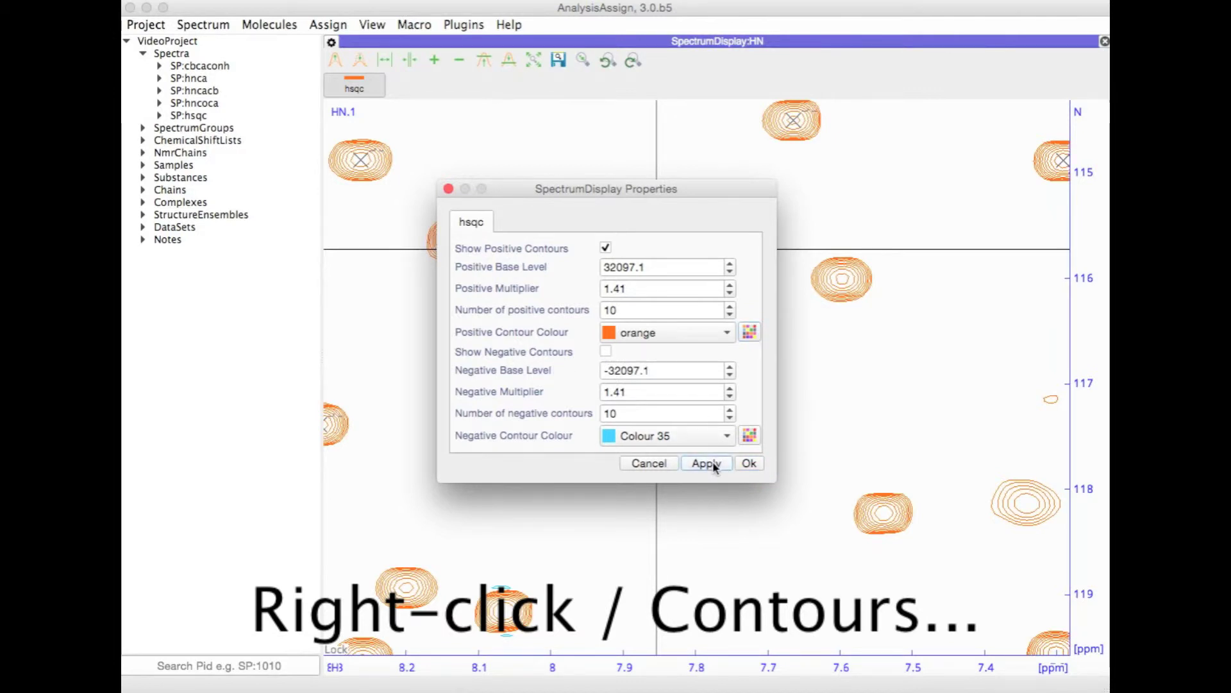
pyautogui.click(749, 463)
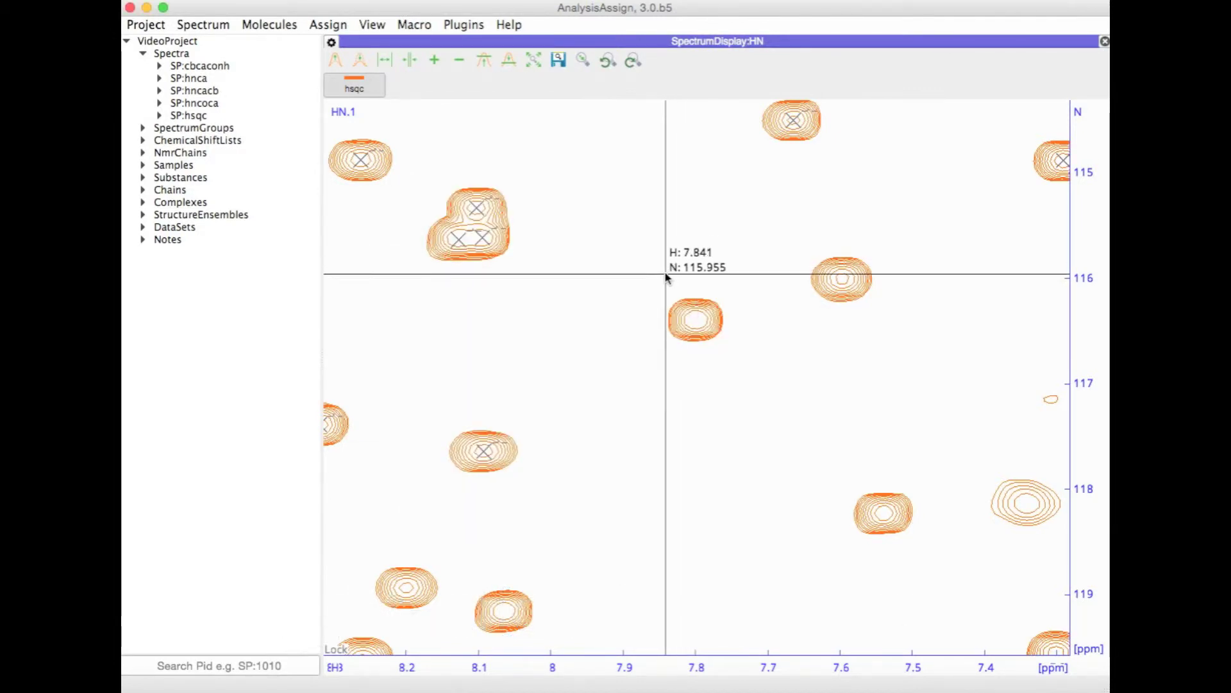
pyautogui.moveTo(663, 276); pyautogui.dragTo(755, 370)
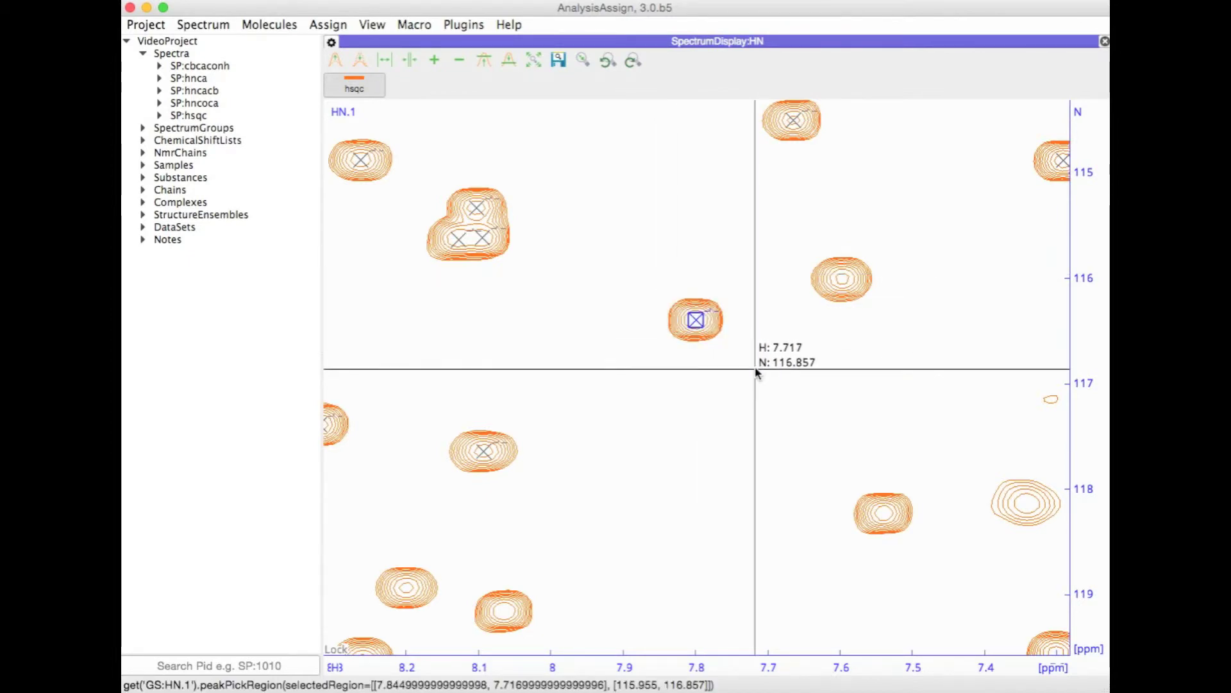
# Select the picked peak near H 7.8, N 116.4 ppm and delete it, confirming with OK.
pyautogui.click(755, 371)
pyautogui.click(696, 322)
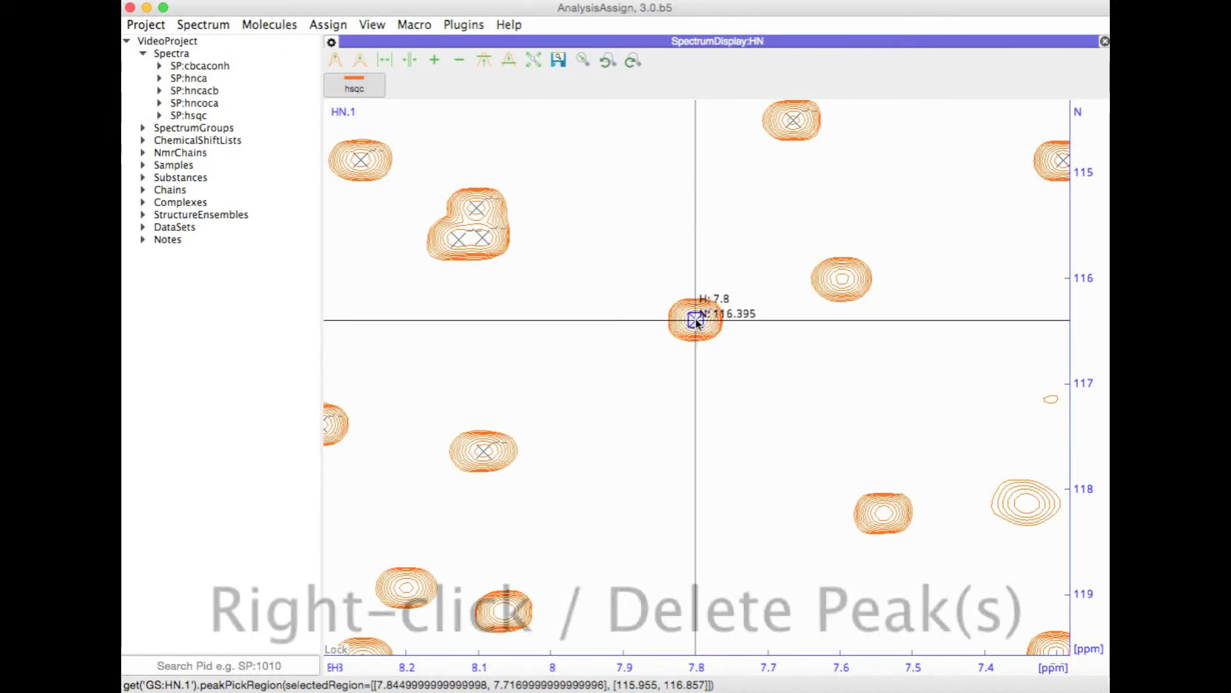
pyautogui.rightClick(697, 321)
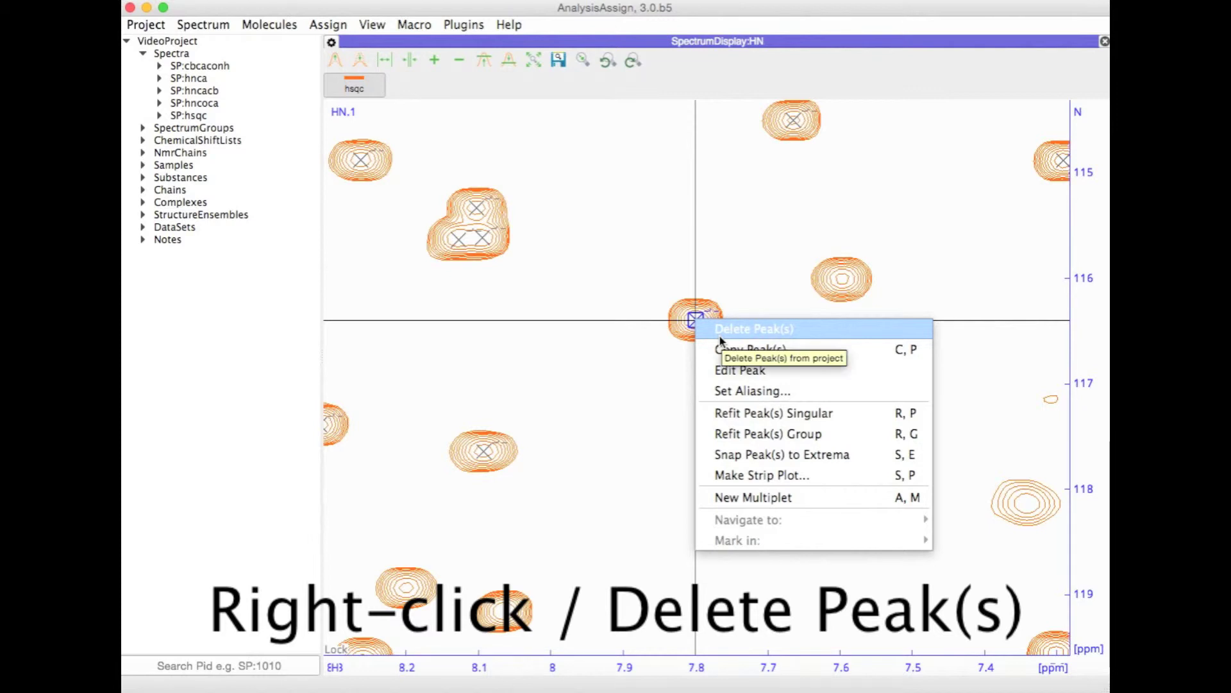
pyautogui.click(720, 330)
pyautogui.click(696, 359)
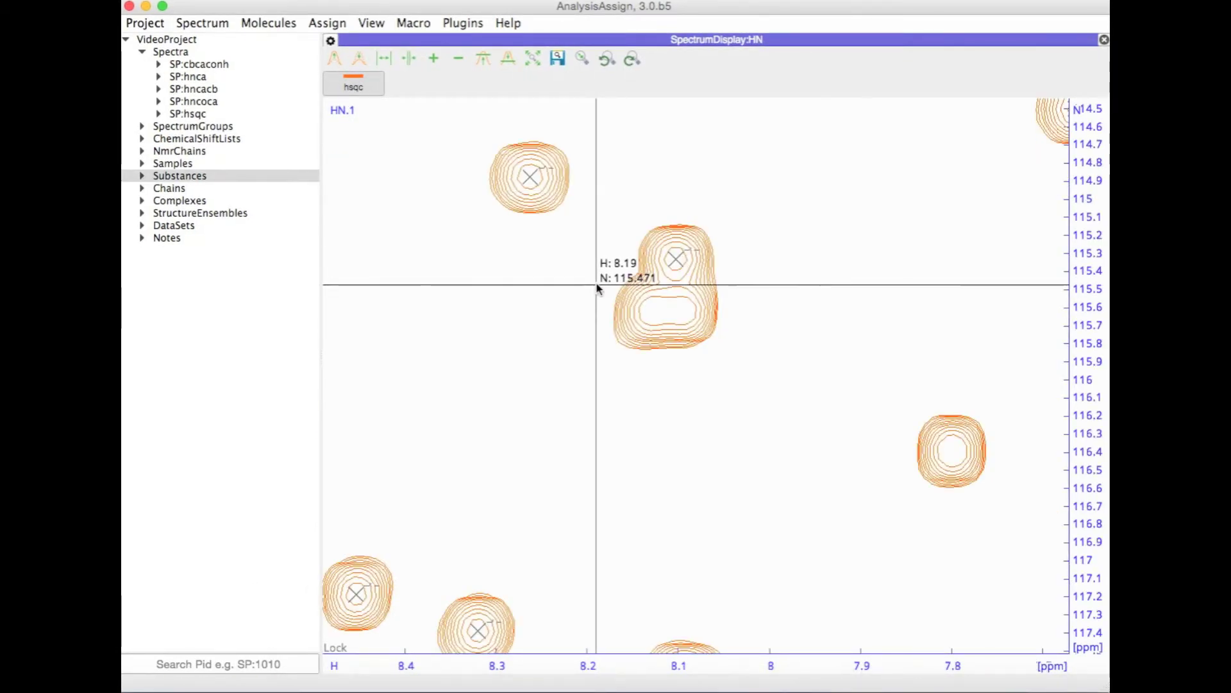
# Try area-picking the unmarked lower half of the merged peak, then open the Project menu.
pyautogui.moveTo(597, 287); pyautogui.dragTo(742, 351)
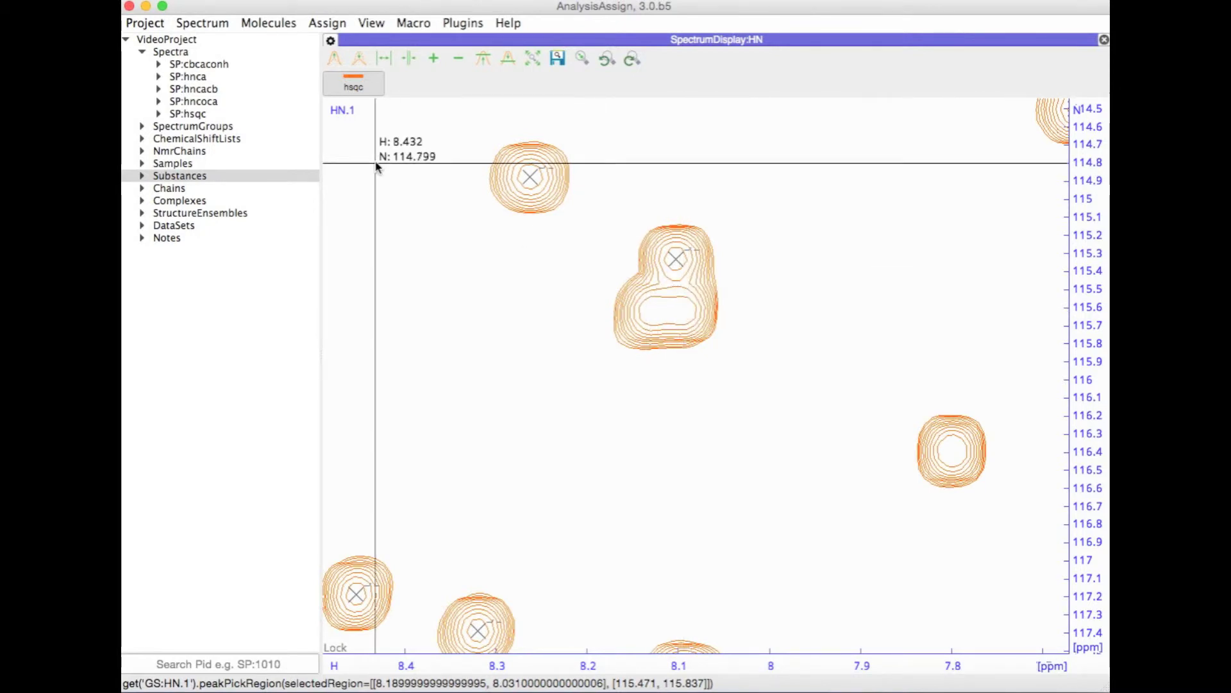
pyautogui.click(150, 24)
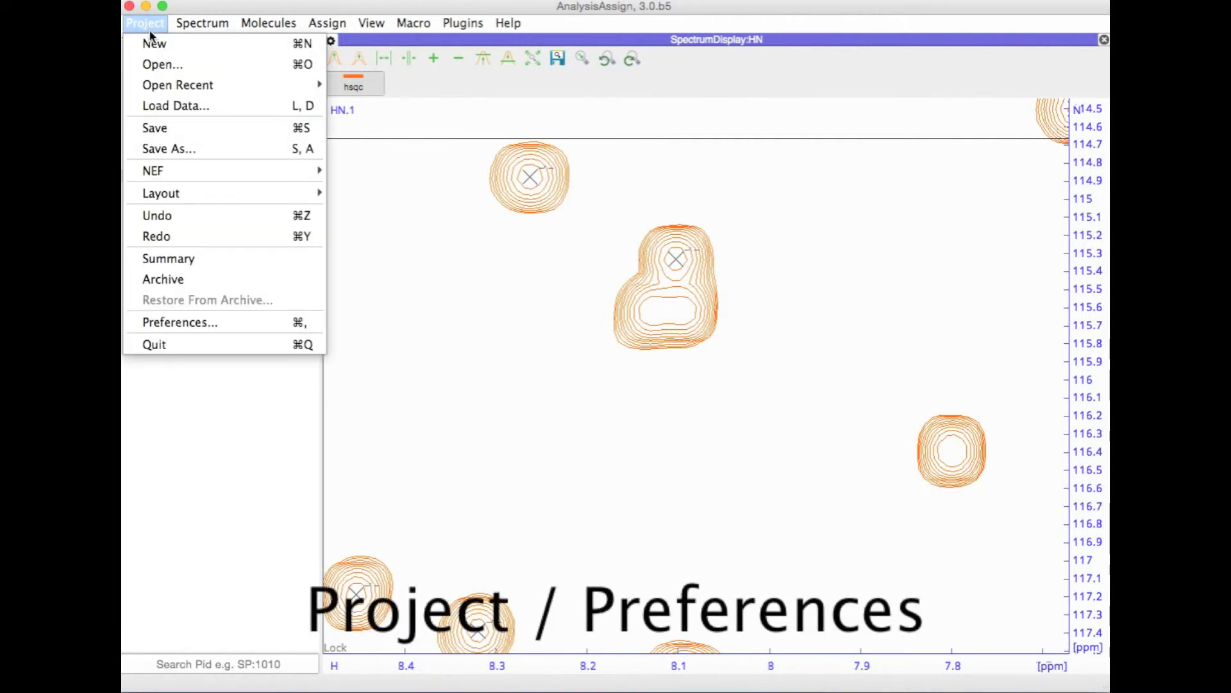
# Set Peak Picking Drop (%) to 5.0 on the Preferences Spectrum tab and apply.
pyautogui.click(201, 322)
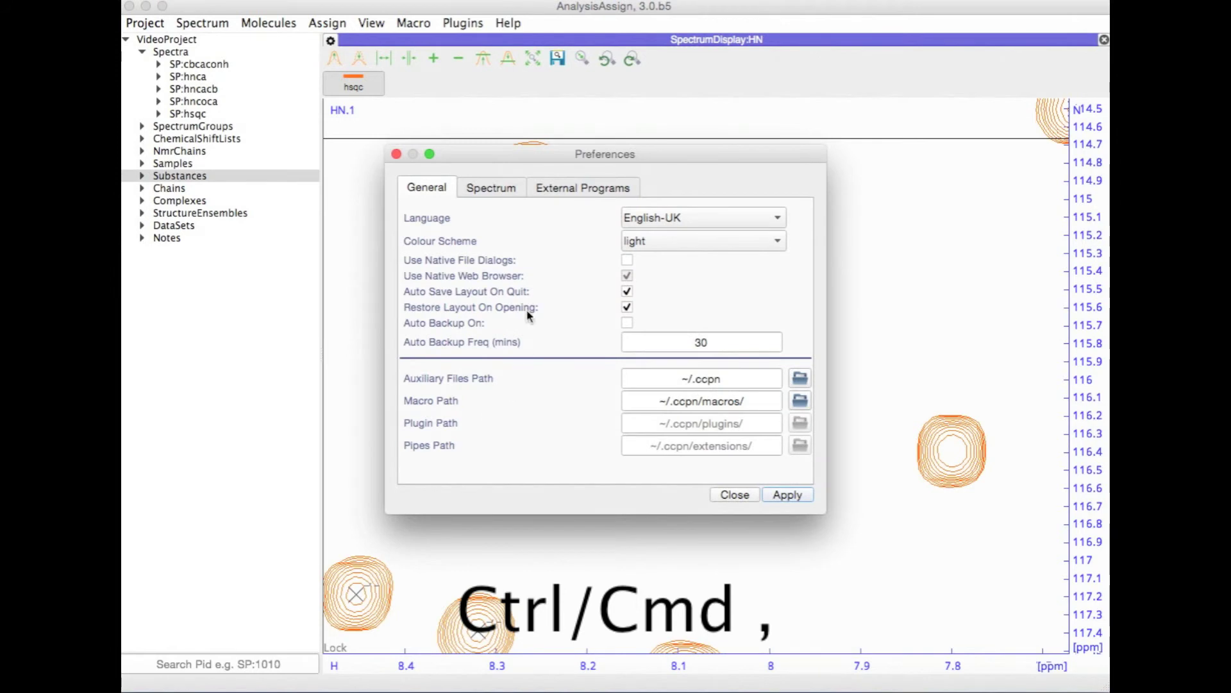
pyautogui.click(491, 194)
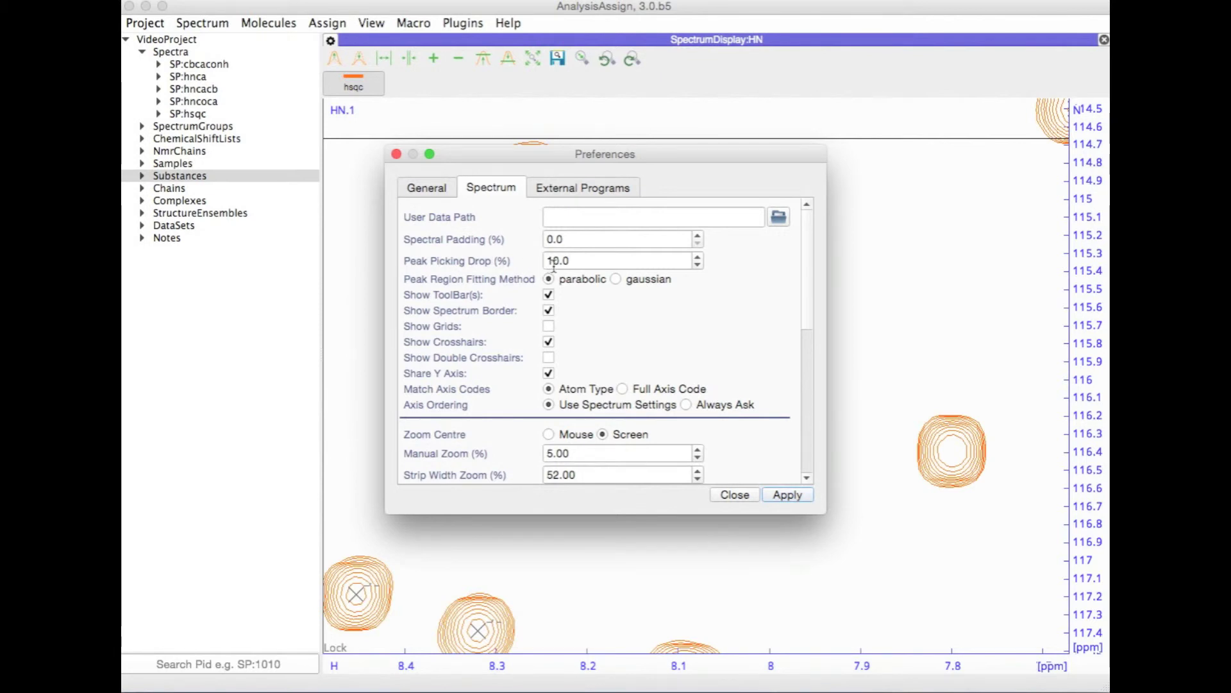
pyautogui.moveTo(546, 261); pyautogui.dragTo(553, 262)
pyautogui.write('6')
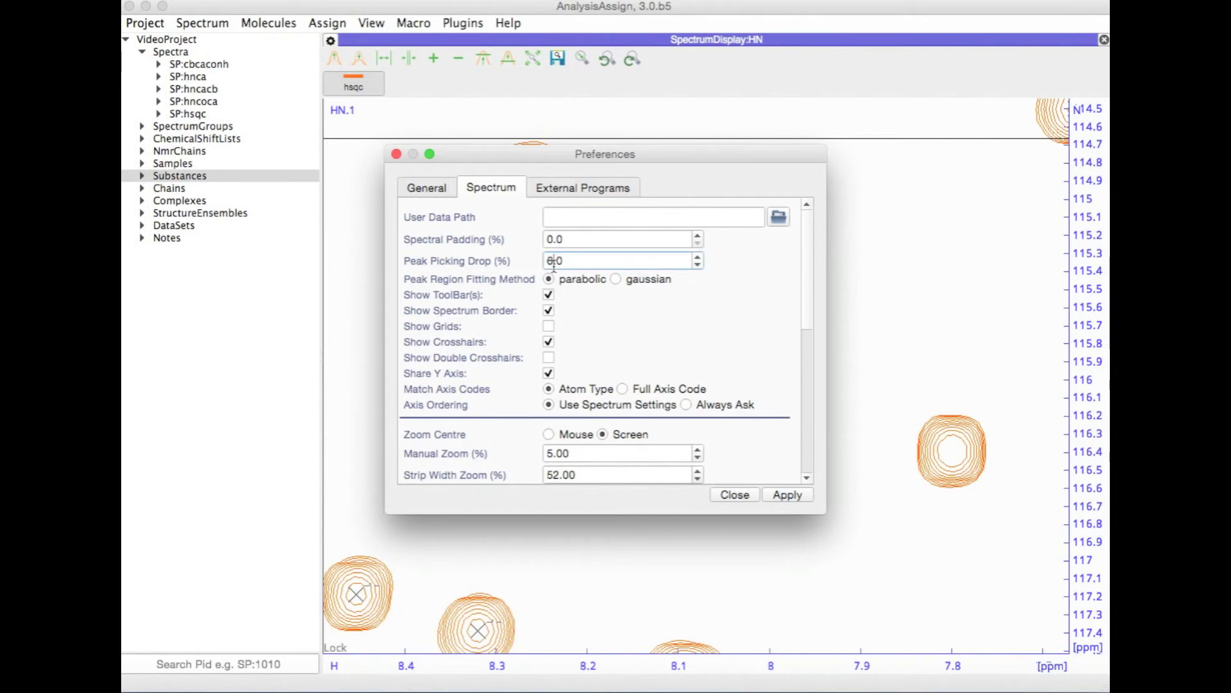
pyautogui.press('BackSpace')
pyautogui.write('5')
pyautogui.click(790, 496)
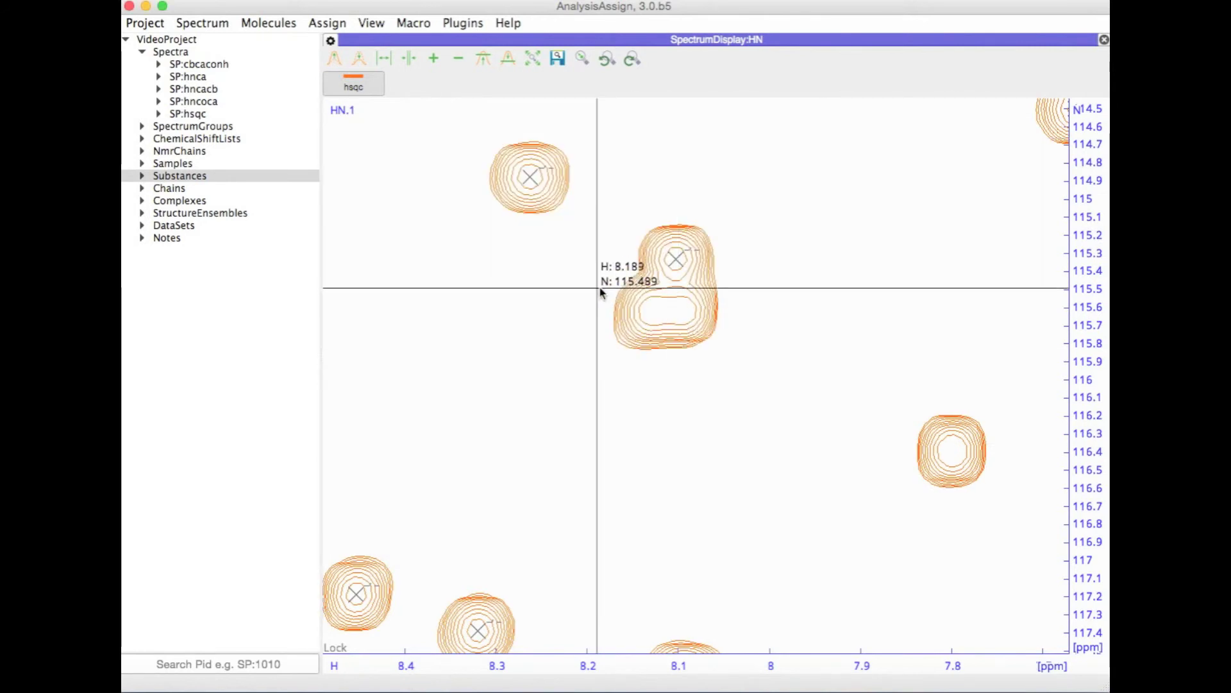
# Area-pick the lower half of the merged HSQC peak again.
pyautogui.moveTo(611, 287); pyautogui.dragTo(722, 344)
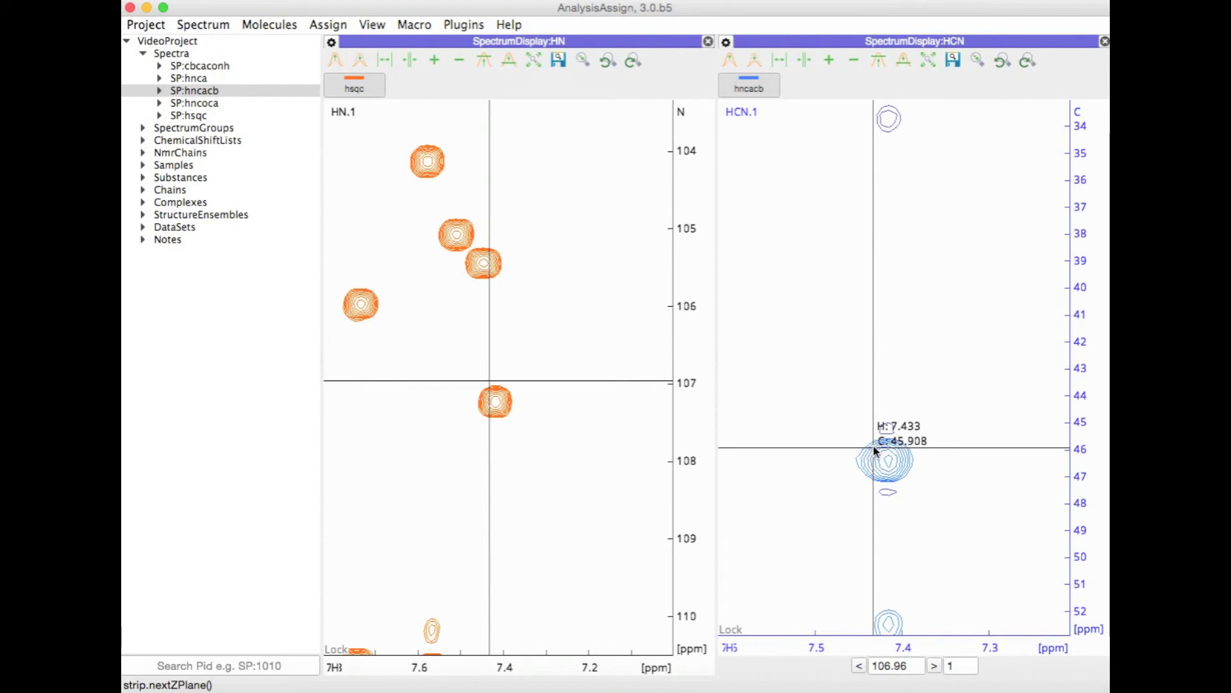
# Pick the blue HNCACB peak at H 7.40, C 46.5 ppm after stepping to the N 107.22 ppm plane.
pyautogui.moveTo(875, 449); pyautogui.dragTo(908, 480)
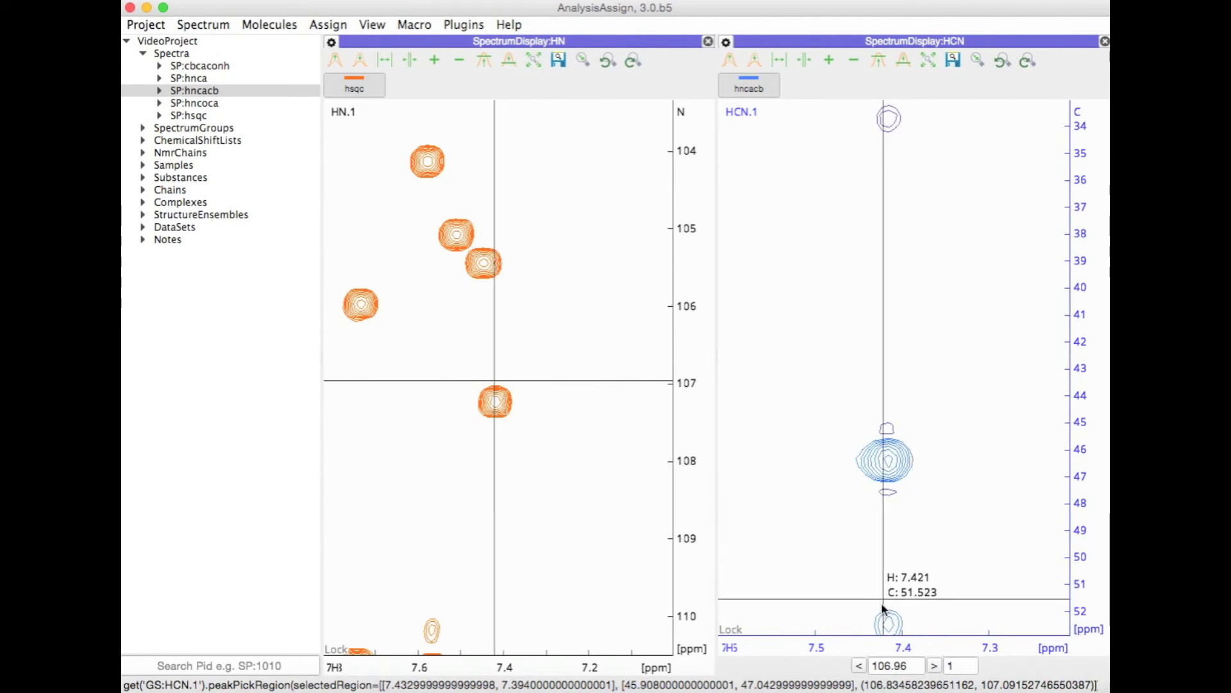
pyautogui.click(860, 666)
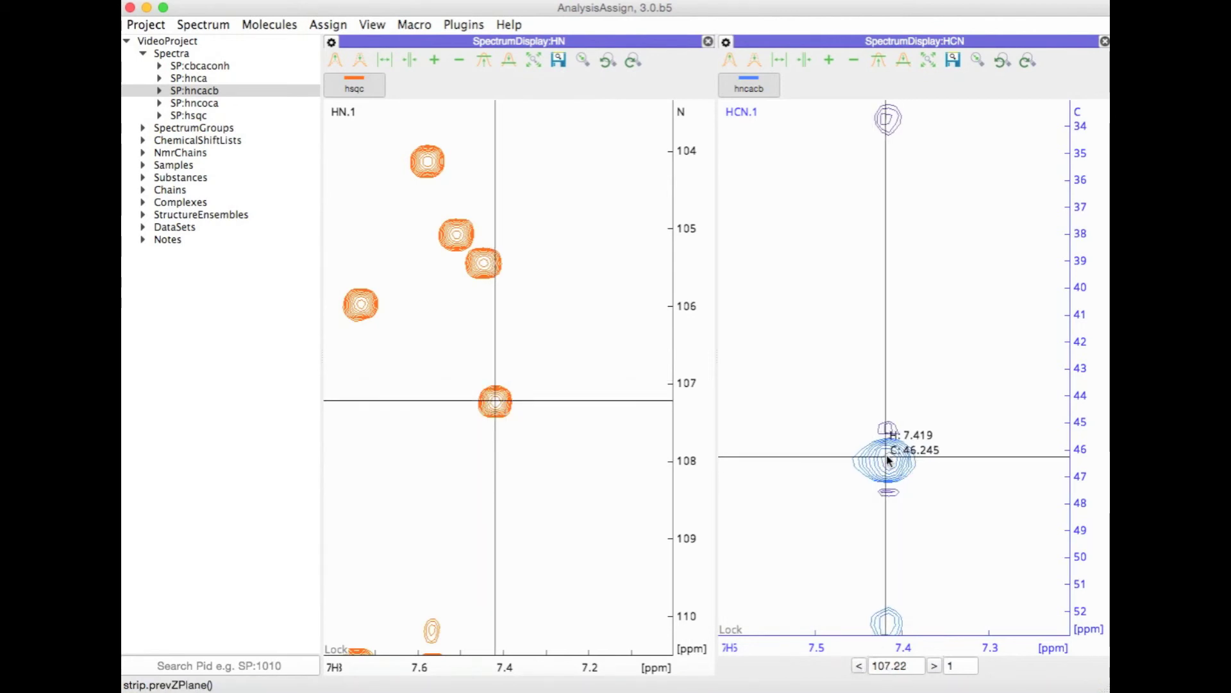
pyautogui.moveTo(871, 447); pyautogui.dragTo(906, 481)
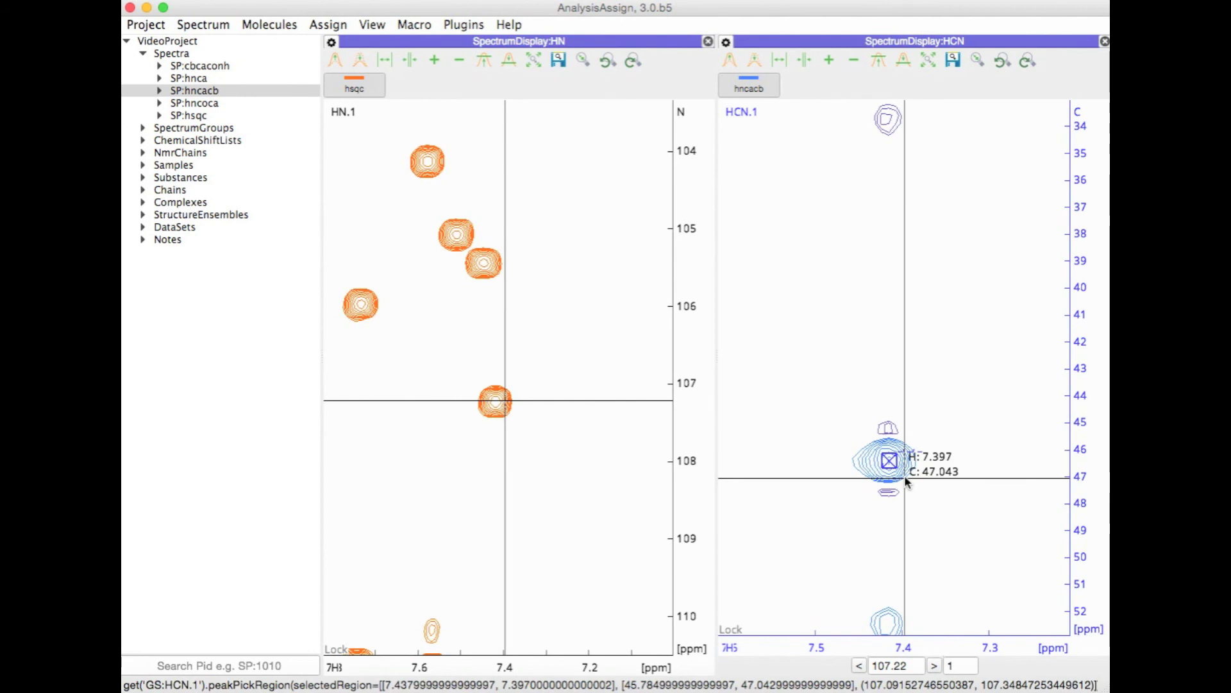